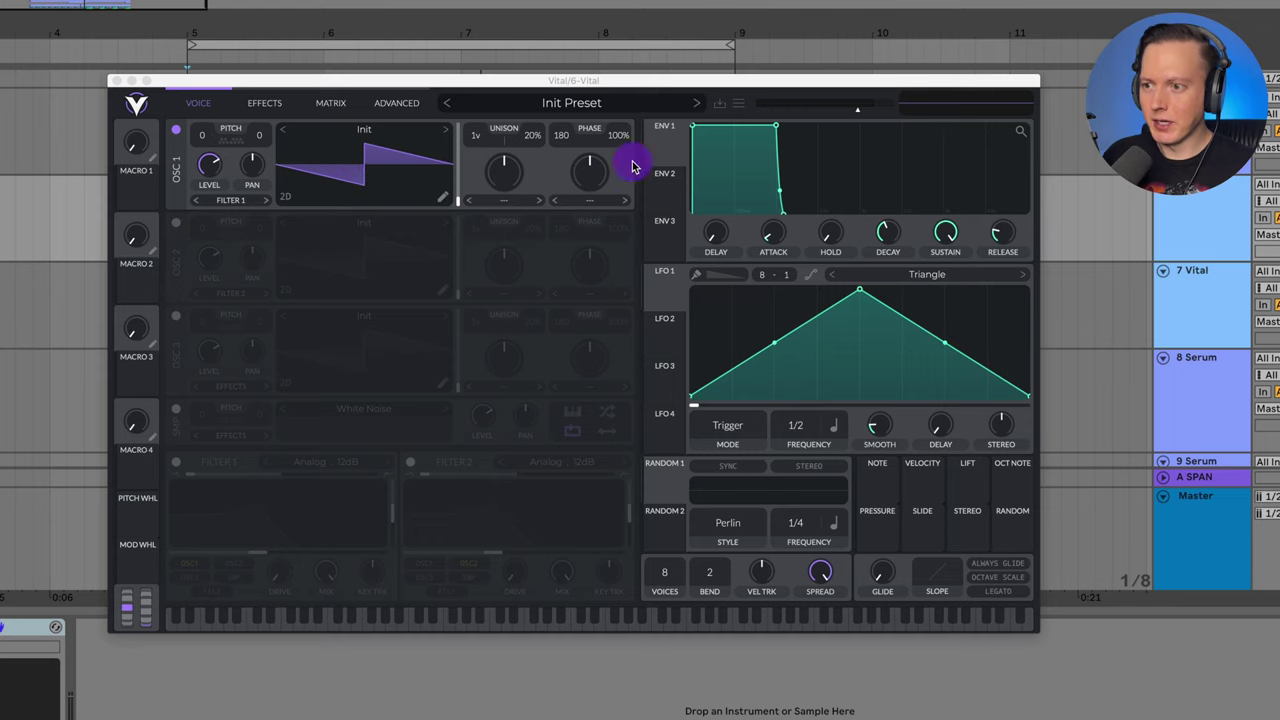
Step: Shape Envelope 1 into a pluck with zero sustain, a short decay and a steeper decay curve
{"action": "left_click_drag", "start_coordinate": [775, 128], "coordinate": [720, 235]}
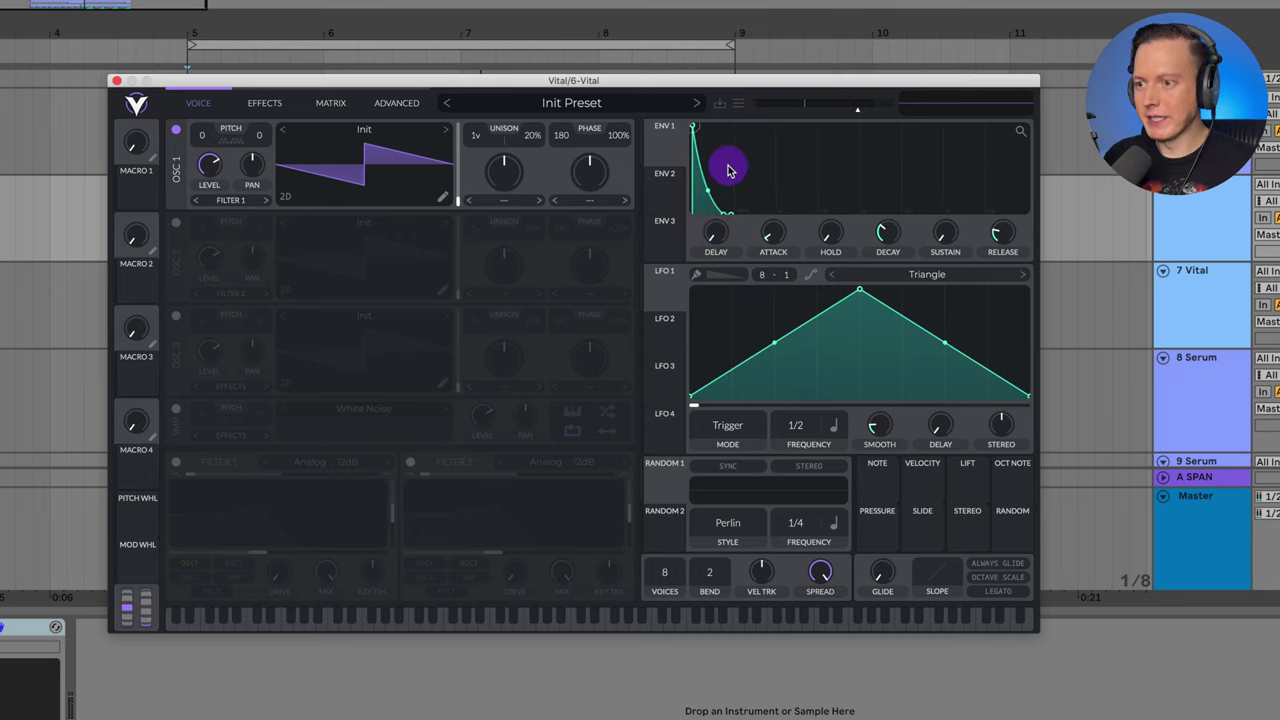
{"action": "left_click_drag", "start_coordinate": [886, 237], "coordinate": [886, 231]}
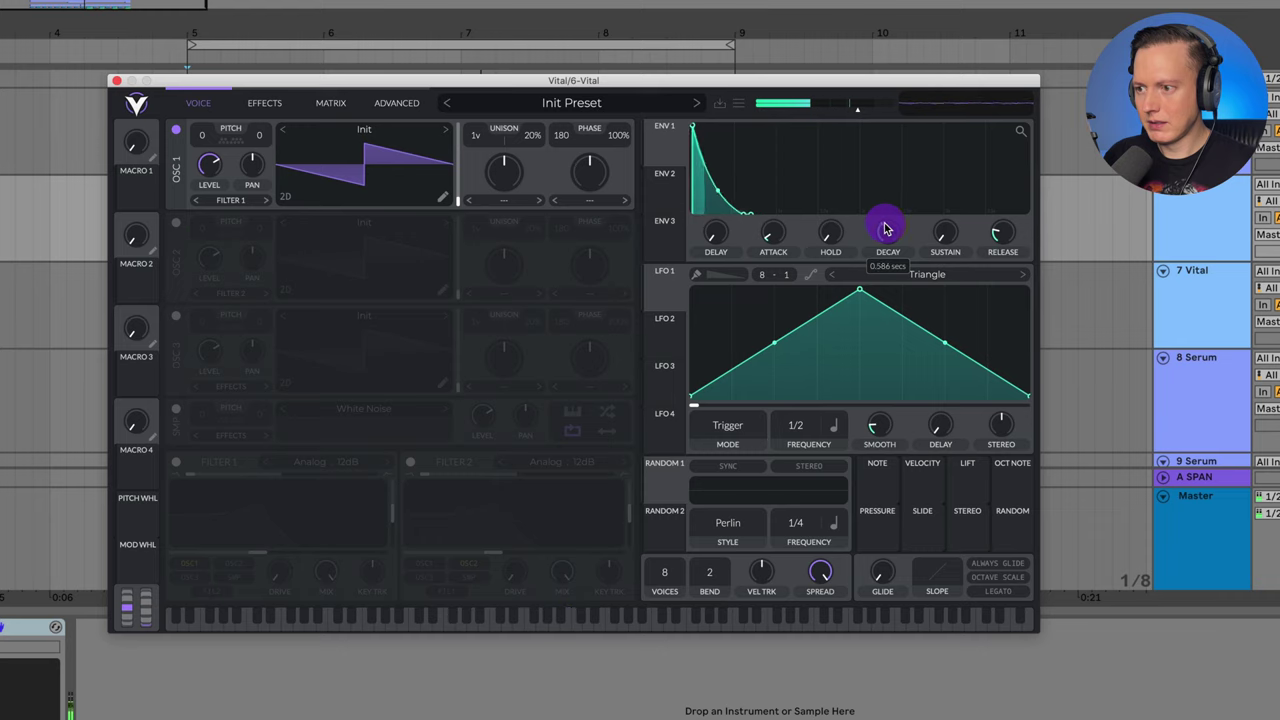
{"action": "left_click_drag", "start_coordinate": [885, 227], "coordinate": [886, 230]}
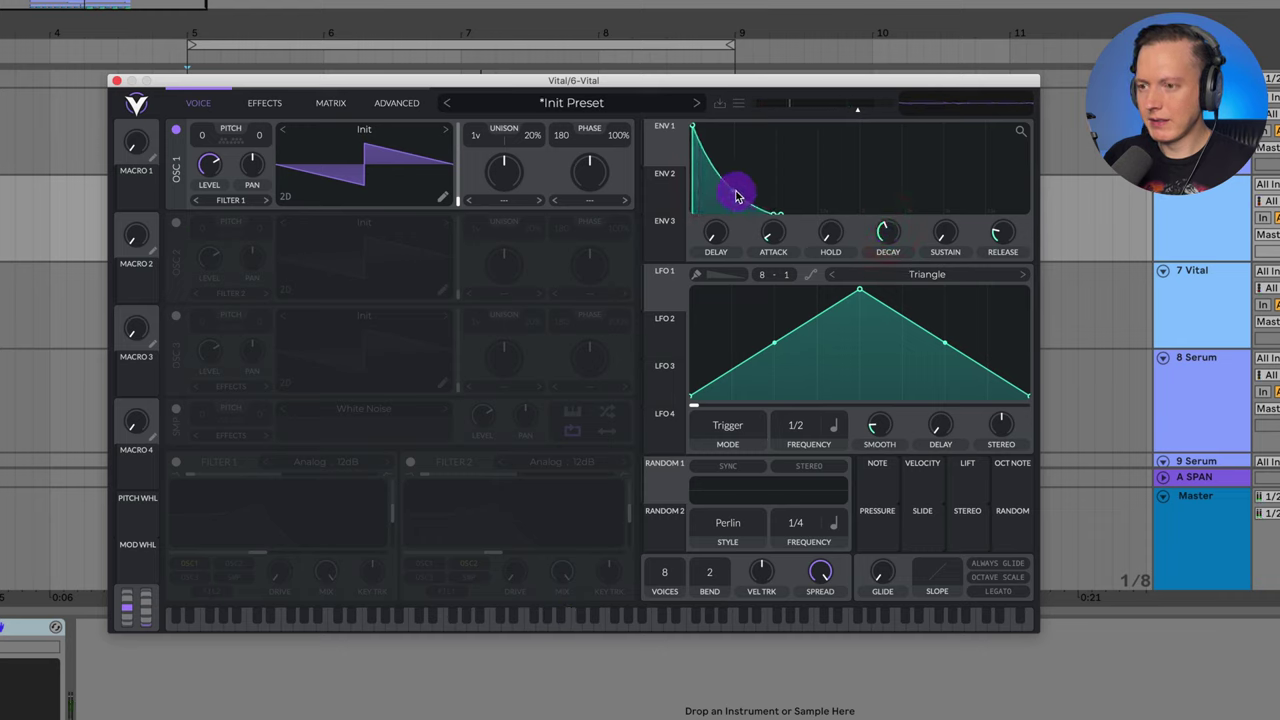
{"action": "left_click_drag", "start_coordinate": [729, 204], "coordinate": [729, 212]}
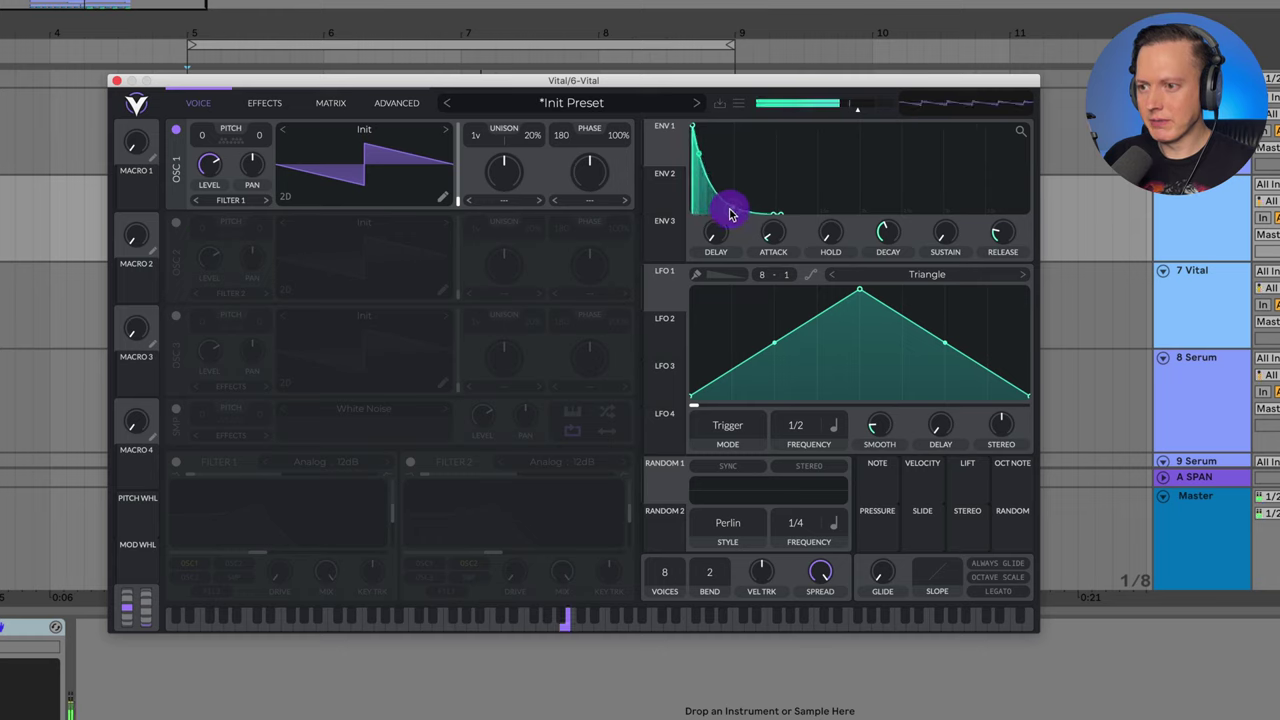
Step: Enable the White Noise sampler at a reduced level, and turn on Filter 1 as Analog 24dB with lower resonance
{"action": "left_click", "coordinate": [177, 410]}
{"action": "left_click_drag", "start_coordinate": [488, 443], "coordinate": [498, 474]}
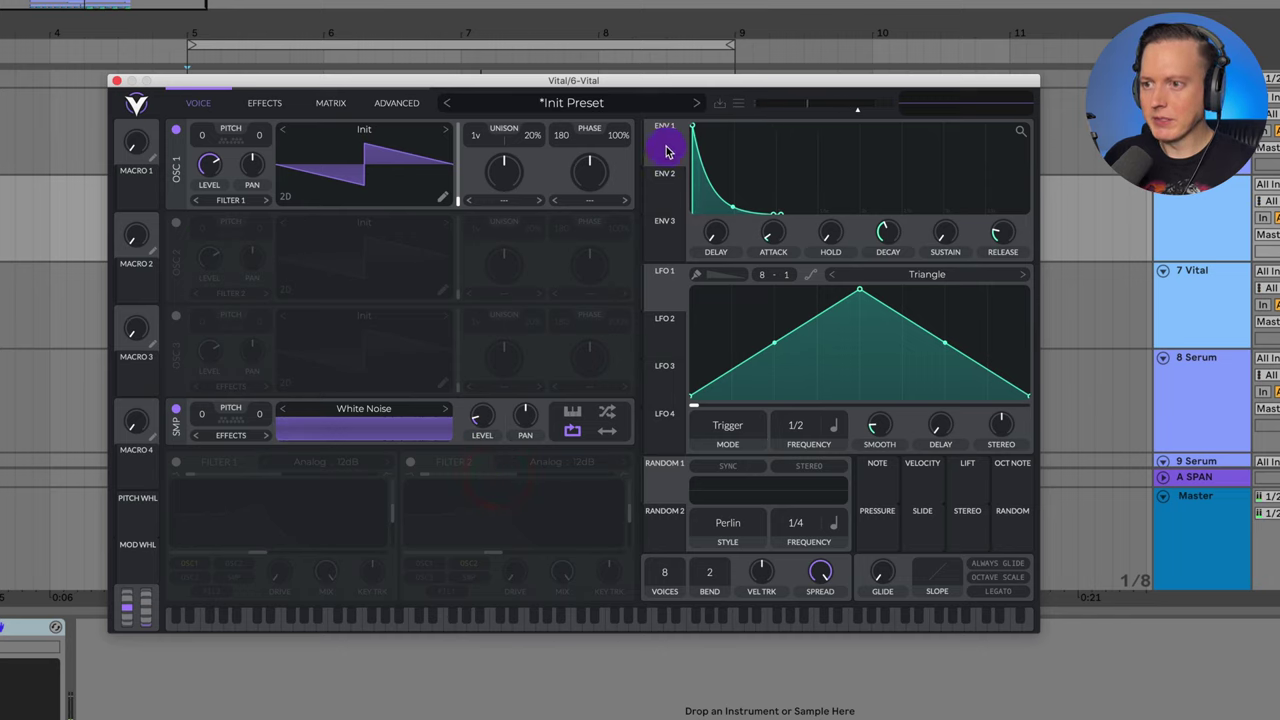
{"action": "left_click", "coordinate": [176, 462]}
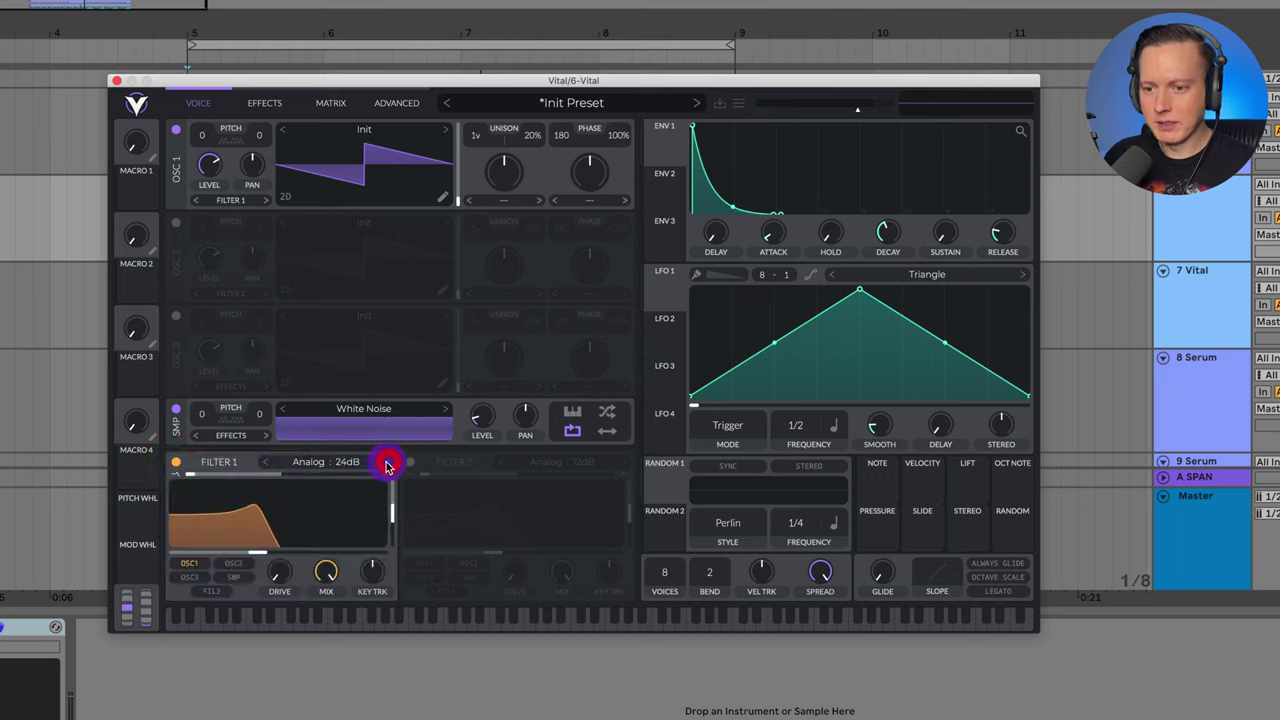
{"action": "left_click_drag", "start_coordinate": [394, 515], "coordinate": [397, 543]}
Step: Modulate Filter 1's cutoff strongly with Envelope 1 from a minimum base cutoff, and route the noise sampler through Filter 1
{"action": "left_click_drag", "start_coordinate": [664, 146], "coordinate": [258, 533]}
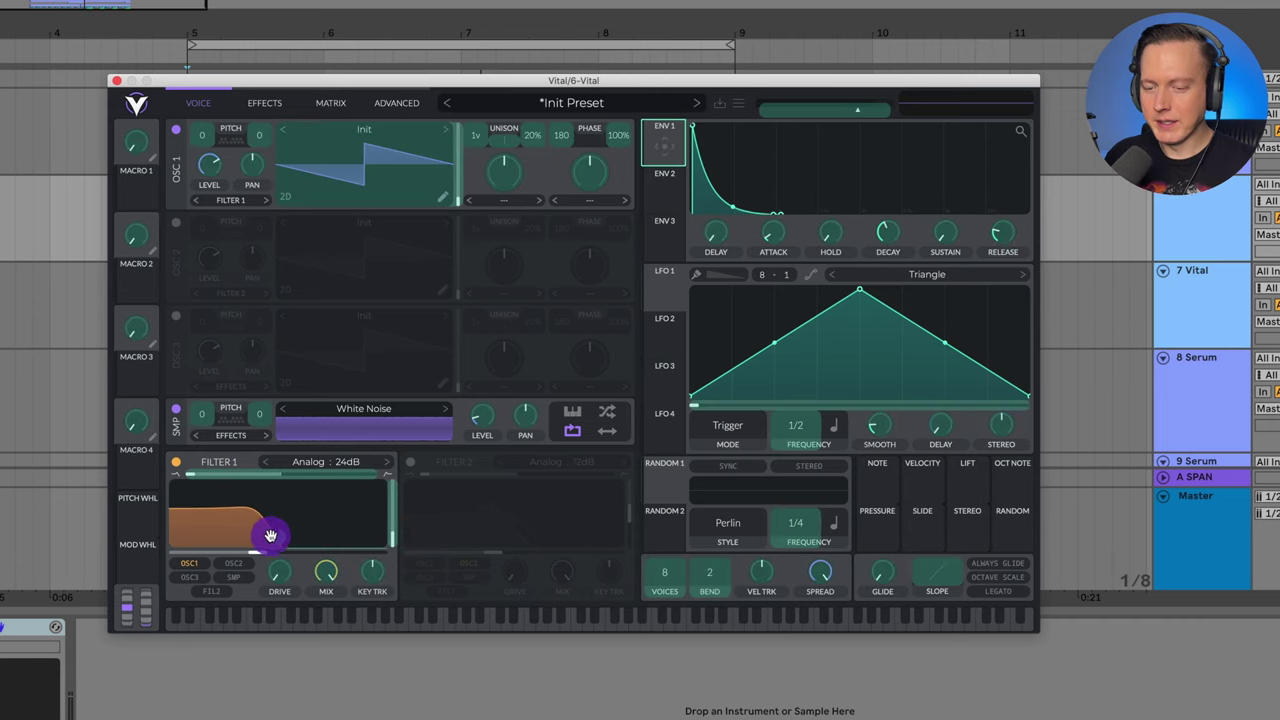
{"action": "left_click_drag", "start_coordinate": [273, 534], "coordinate": [266, 537]}
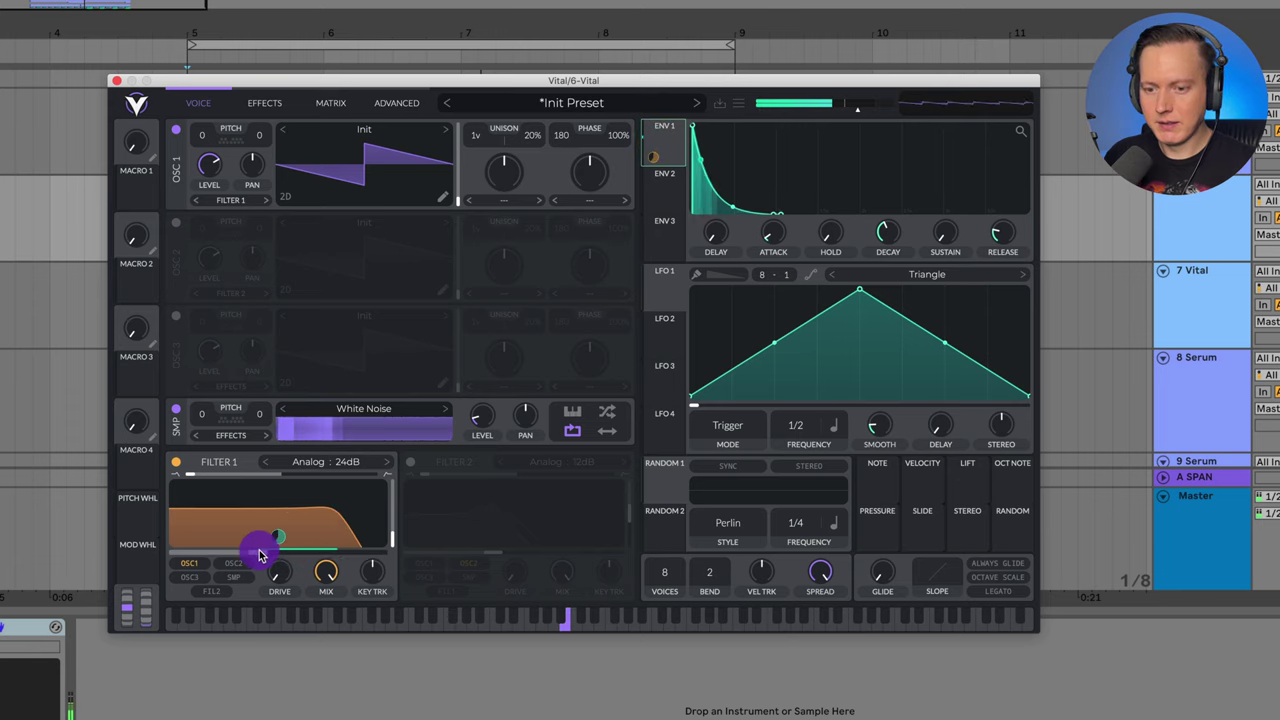
{"action": "left_click_drag", "start_coordinate": [250, 558], "coordinate": [170, 562]}
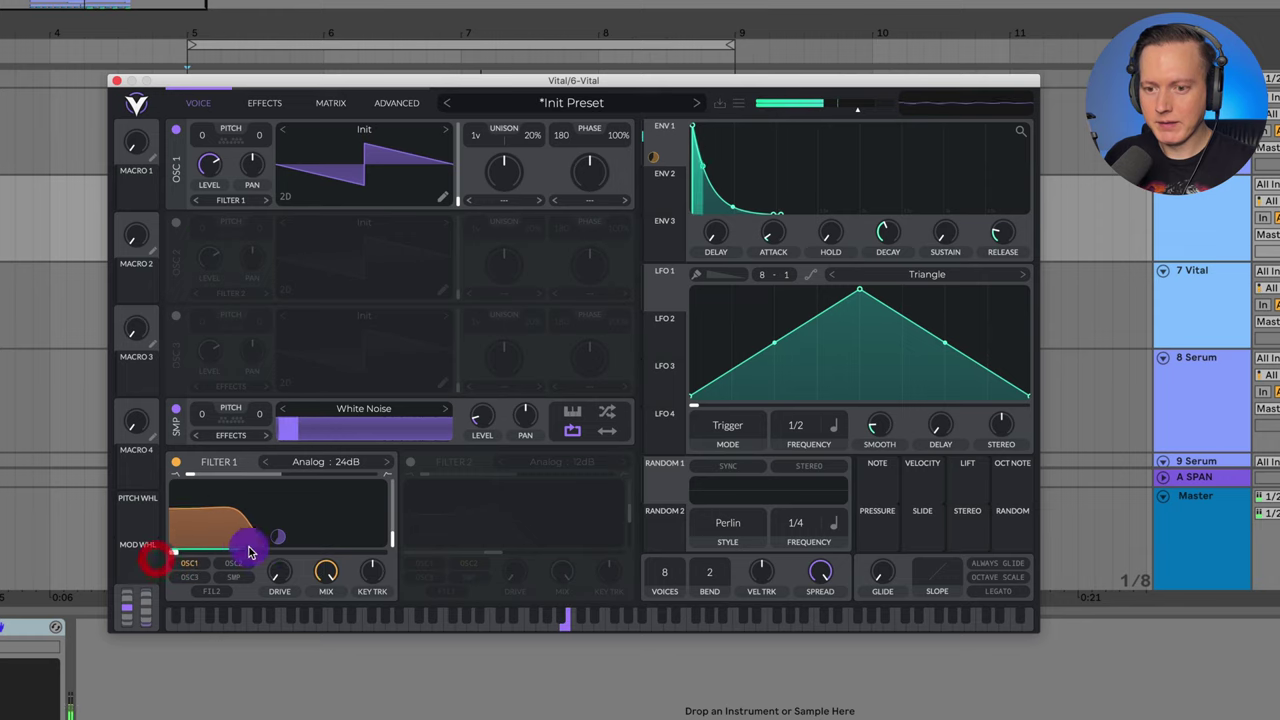
{"action": "left_click_drag", "start_coordinate": [275, 542], "coordinate": [287, 526]}
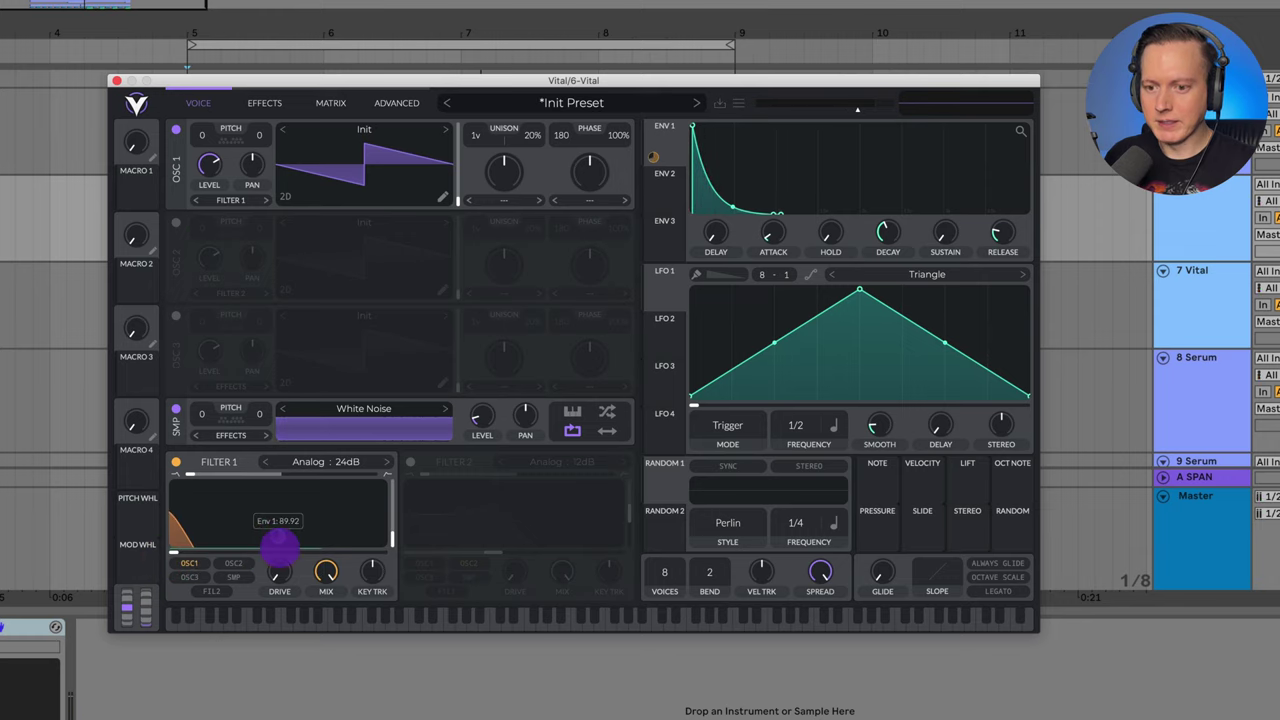
{"action": "left_click_drag", "start_coordinate": [278, 525], "coordinate": [280, 540]}
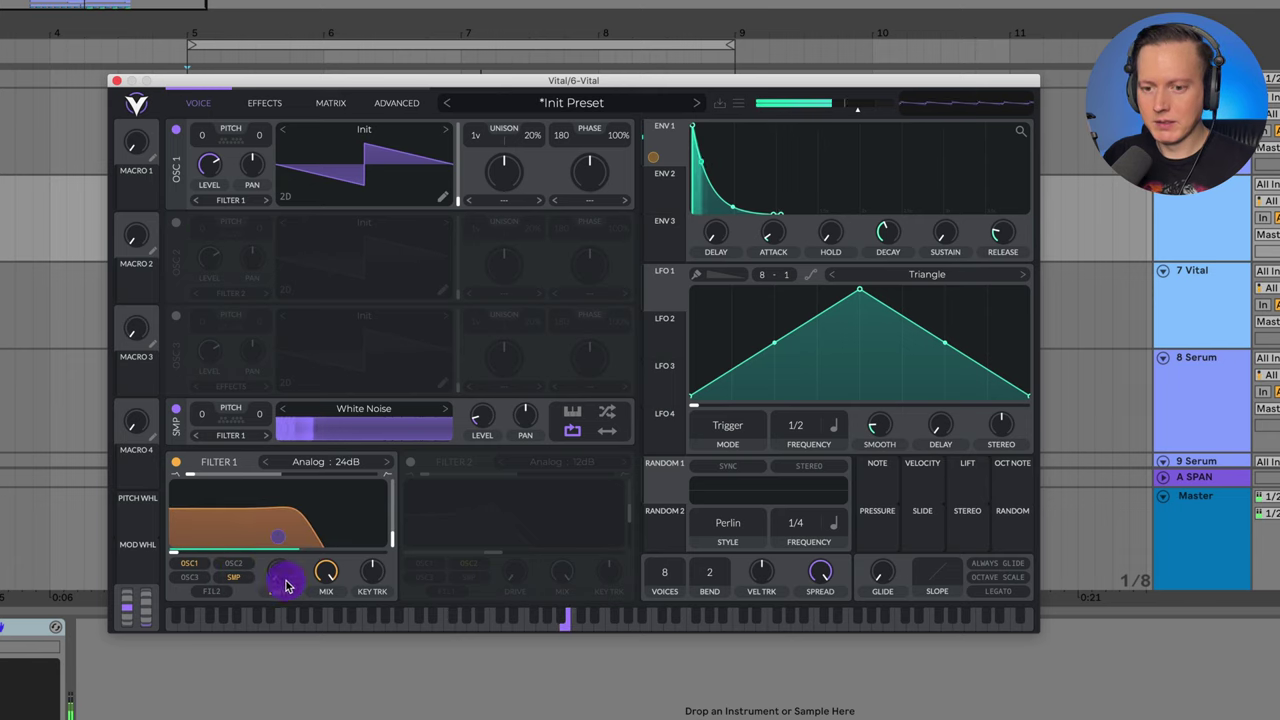
{"action": "left_click_drag", "start_coordinate": [299, 531], "coordinate": [337, 536]}
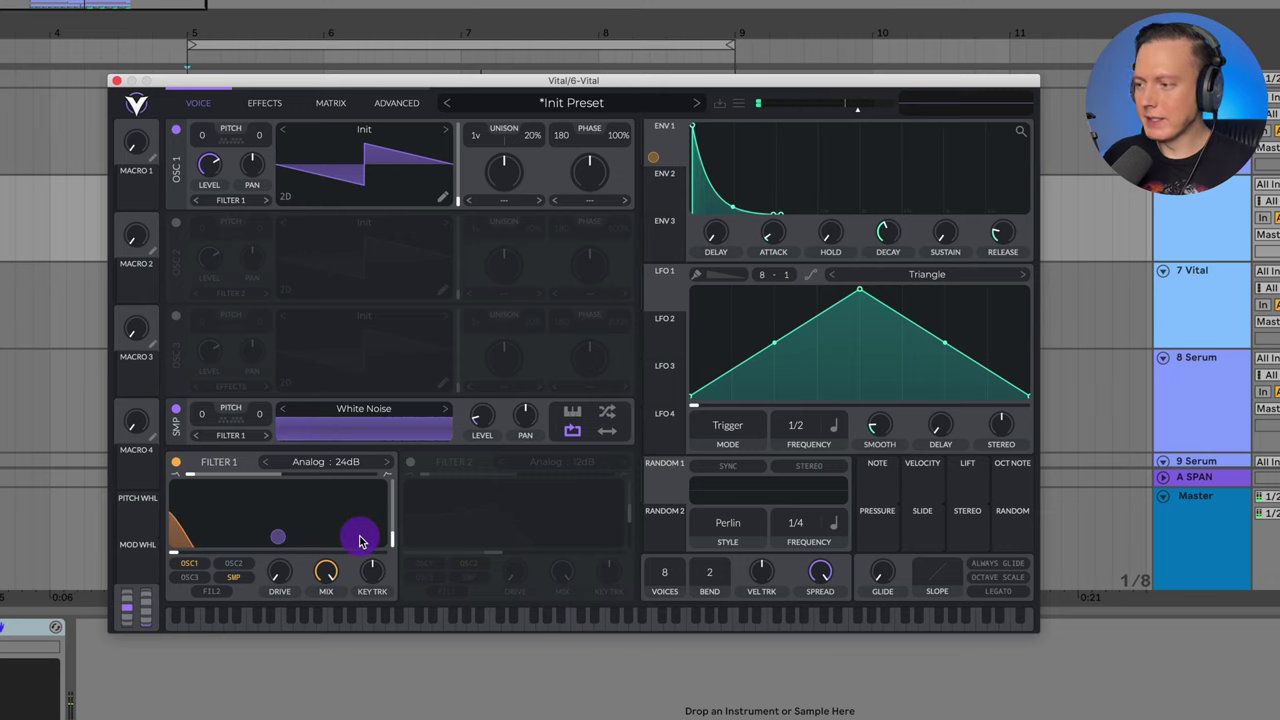
{"action": "left_click_drag", "start_coordinate": [362, 541], "coordinate": [537, 391]}
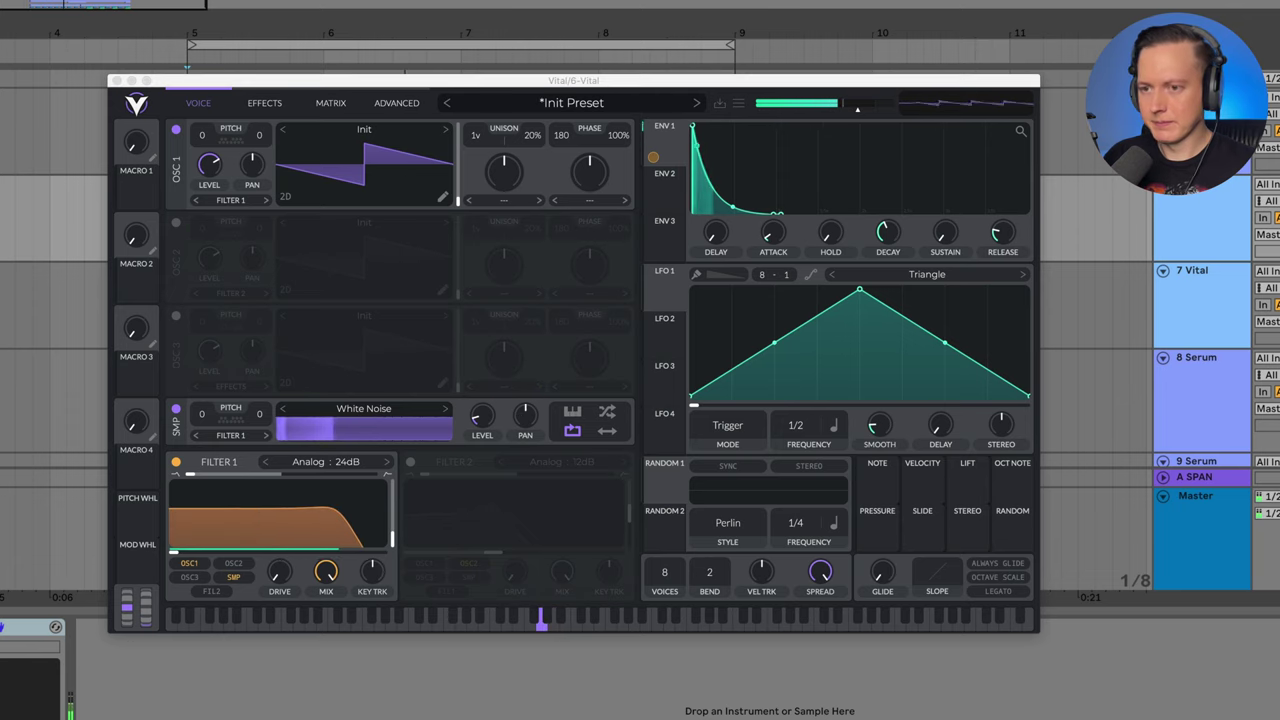
Step: Add the Compressor effect in Multiband mode with shorter attack and release, and fine-tune its high-band amount
{"action": "left_click", "coordinate": [266, 104]}
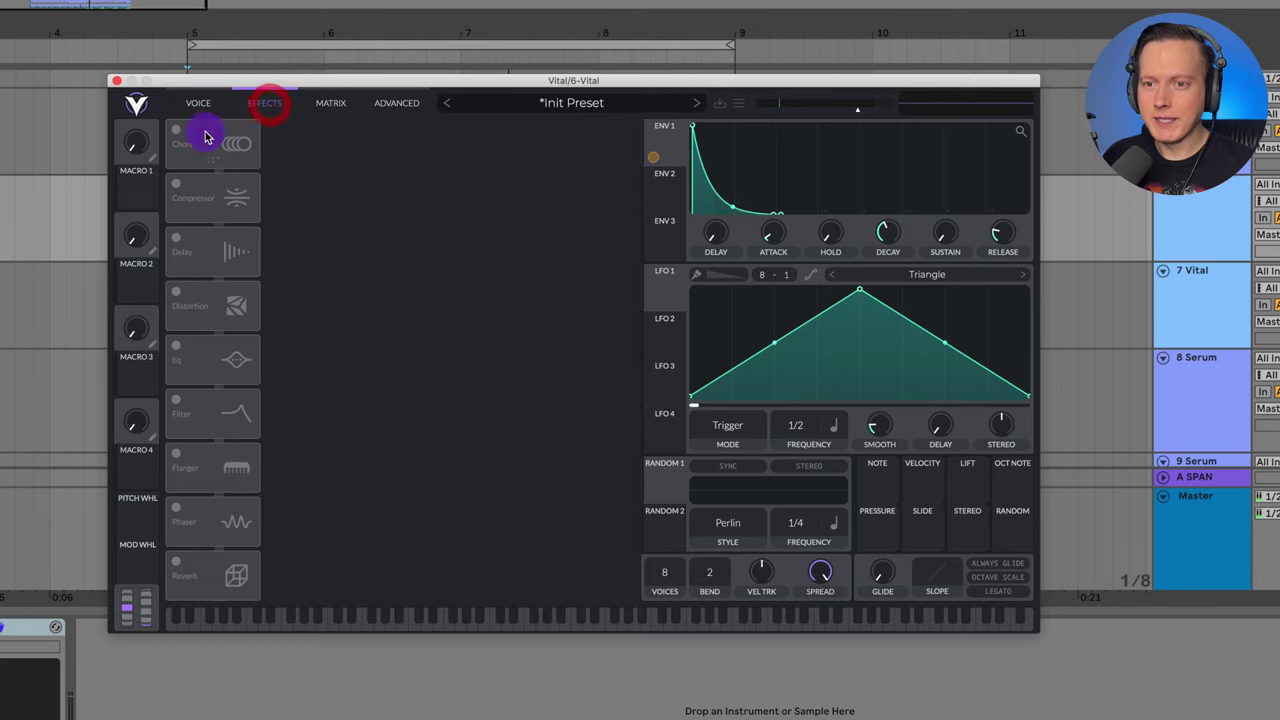
{"action": "left_click", "coordinate": [178, 187]}
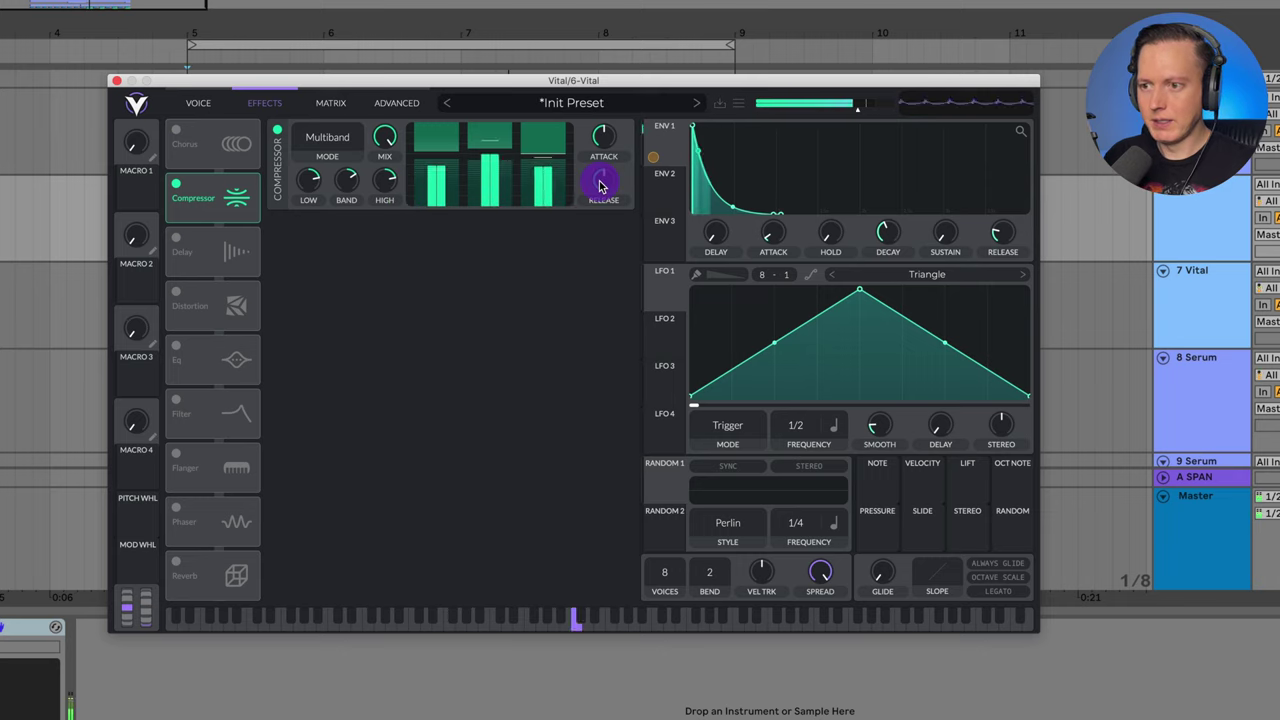
{"action": "left_click_drag", "start_coordinate": [600, 195], "coordinate": [601, 222]}
{"action": "mouse_move", "coordinate": [602, 150]}
{"action": "left_mouse_down"}
{"action": "mouse_move", "coordinate": [600, 177]}
{"action": "mouse_move", "coordinate": [604, 157]}
{"action": "left_mouse_up"}
{"action": "left_click", "coordinate": [389, 191]}
{"action": "mouse_move", "coordinate": [389, 191]}
{"action": "left_mouse_down"}
{"action": "mouse_move", "coordinate": [394, 171]}
{"action": "mouse_move", "coordinate": [388, 186]}
{"action": "left_mouse_up"}
{"action": "left_click", "coordinate": [198, 260]}
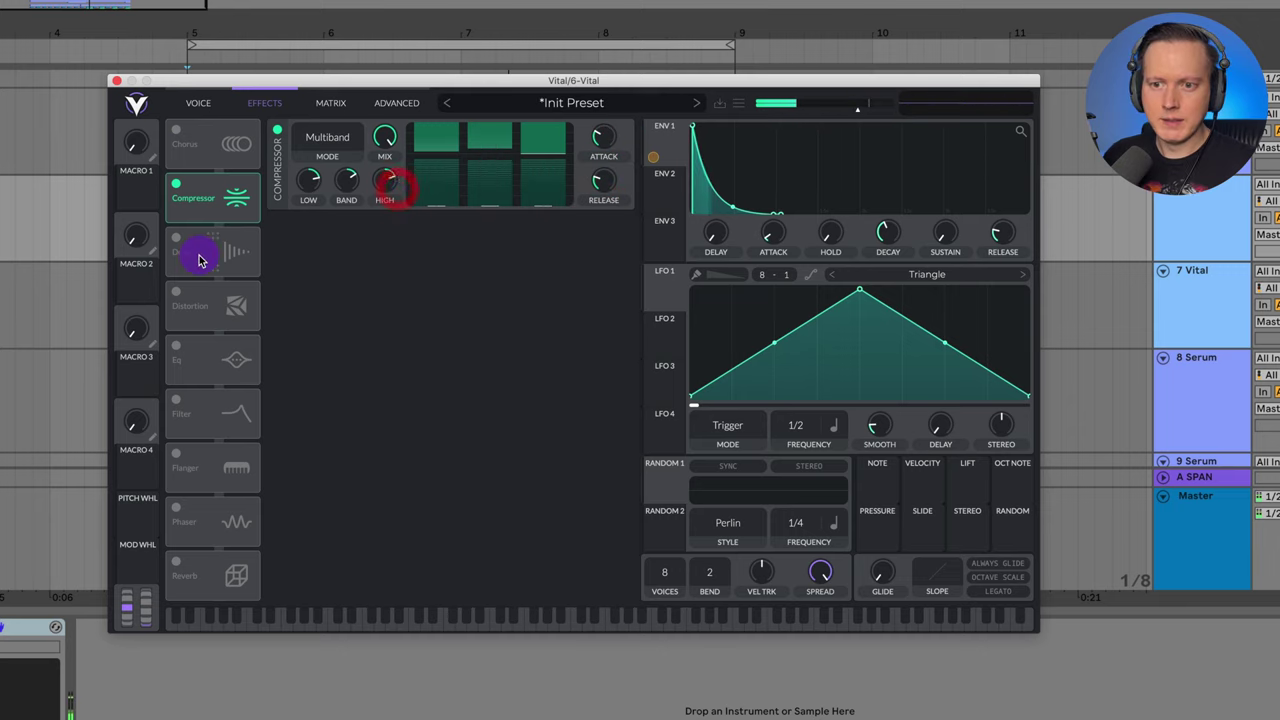
Step: Add the EQ effect with a low cut at a raised cutoff and a boost of the middle band in the high frequencies
{"action": "left_click", "coordinate": [177, 345]}
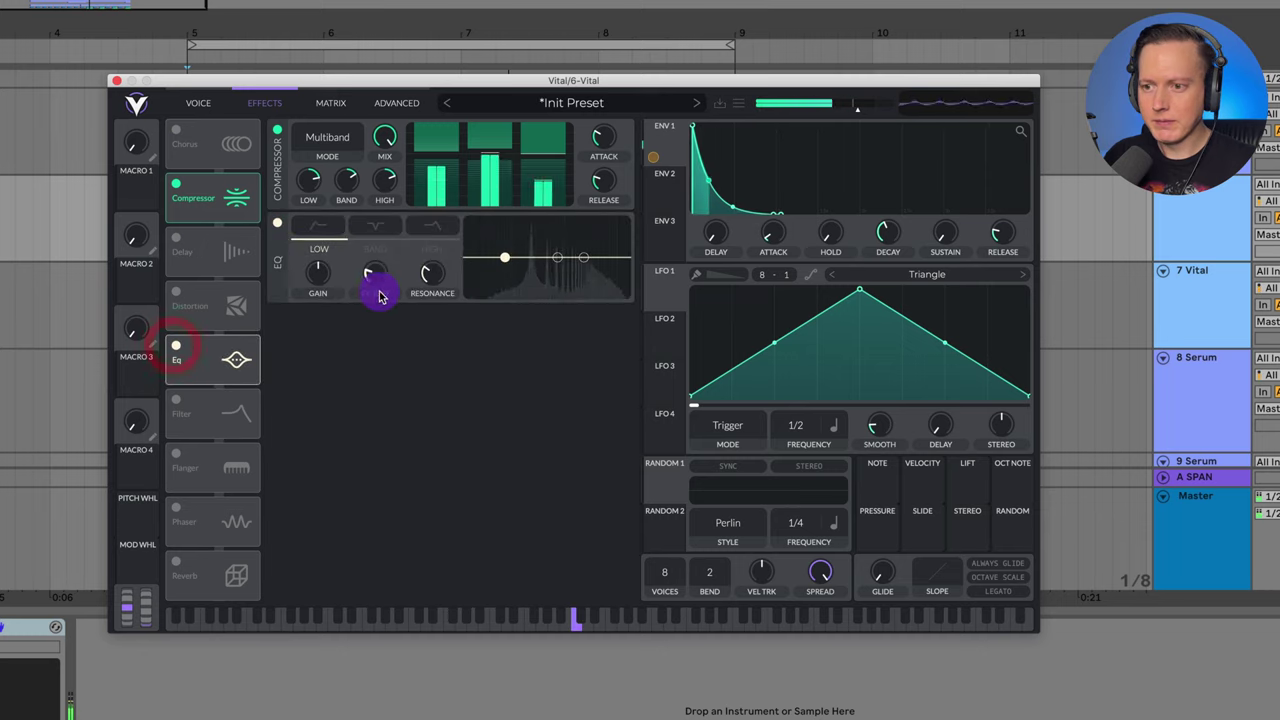
{"action": "left_click", "coordinate": [316, 226]}
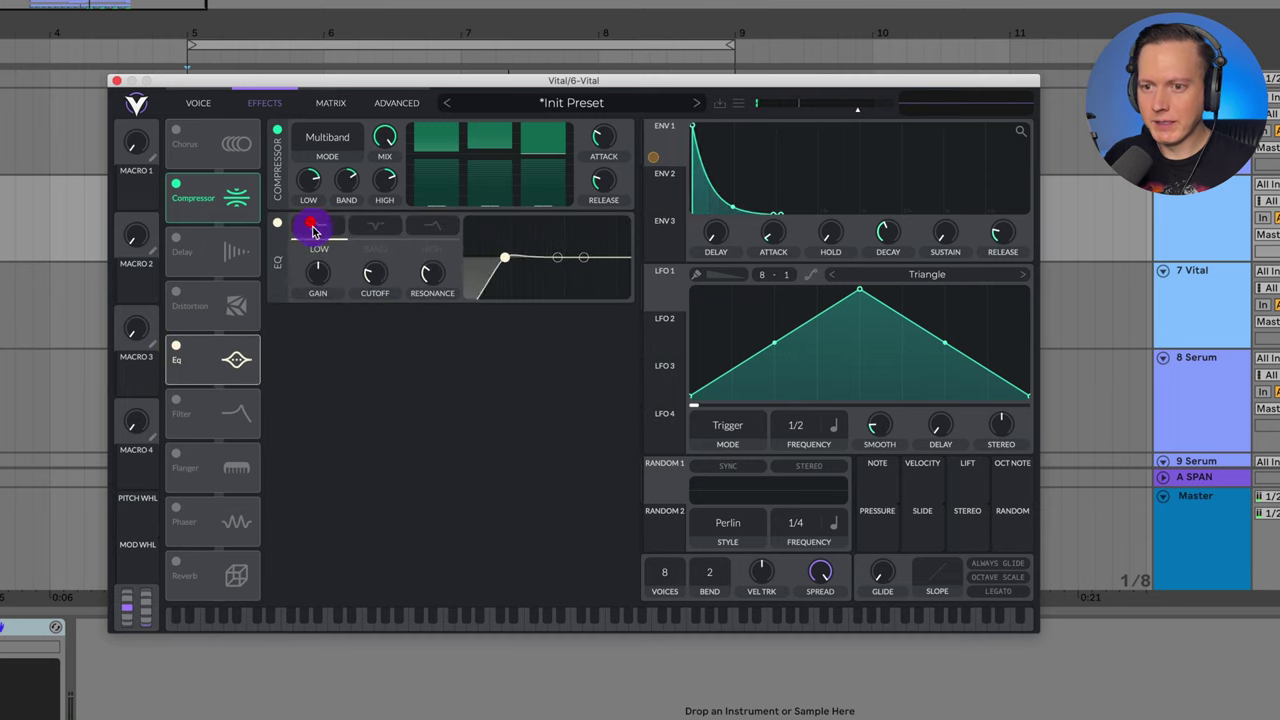
{"action": "mouse_move", "coordinate": [507, 258]}
{"action": "left_mouse_down"}
{"action": "mouse_move", "coordinate": [541, 263]}
{"action": "mouse_move", "coordinate": [522, 268]}
{"action": "left_mouse_up"}
{"action": "left_click", "coordinate": [559, 262]}
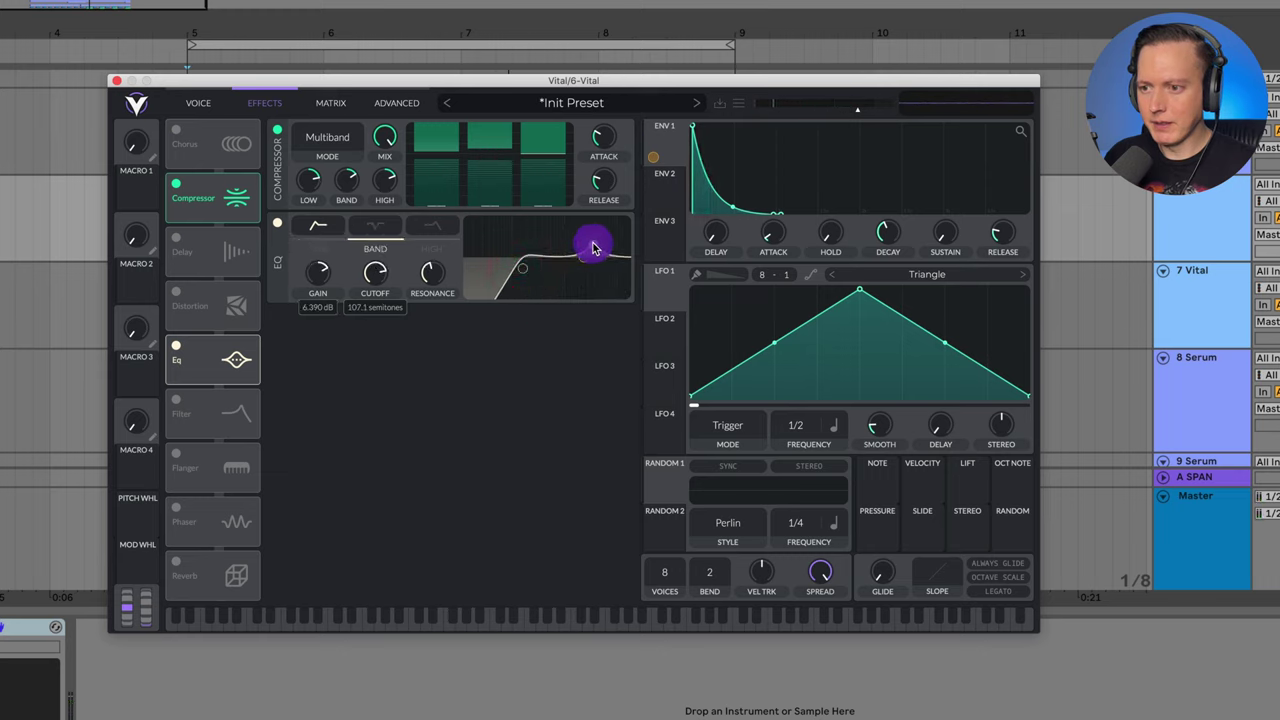
{"action": "left_click_drag", "start_coordinate": [431, 273], "coordinate": [433, 288]}
{"action": "mouse_move", "coordinate": [593, 250]}
{"action": "left_mouse_down"}
{"action": "mouse_move", "coordinate": [605, 252]}
{"action": "mouse_move", "coordinate": [592, 235]}
{"action": "mouse_move", "coordinate": [608, 250]}
{"action": "mouse_move", "coordinate": [545, 250]}
{"action": "mouse_move", "coordinate": [594, 246]}
{"action": "left_mouse_up"}
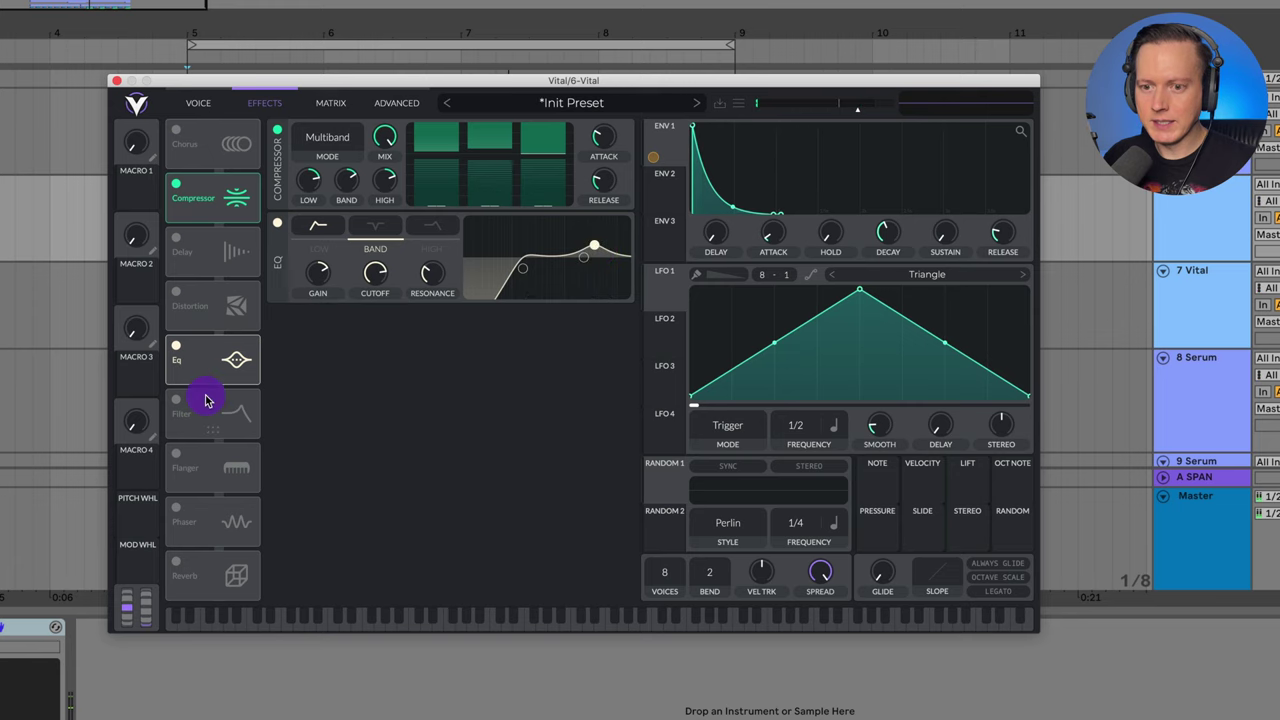
Step: Enable the Delay in Ping Pong mode and reorder the effects so Compressor, EQ and Delay follow Distortion
{"action": "left_click", "coordinate": [181, 249]}
{"action": "left_click_drag", "start_coordinate": [203, 250], "coordinate": [214, 348]}
{"action": "left_click_drag", "start_coordinate": [209, 200], "coordinate": [212, 262]}
{"action": "left_click", "coordinate": [350, 370]}
{"action": "left_click", "coordinate": [329, 434]}
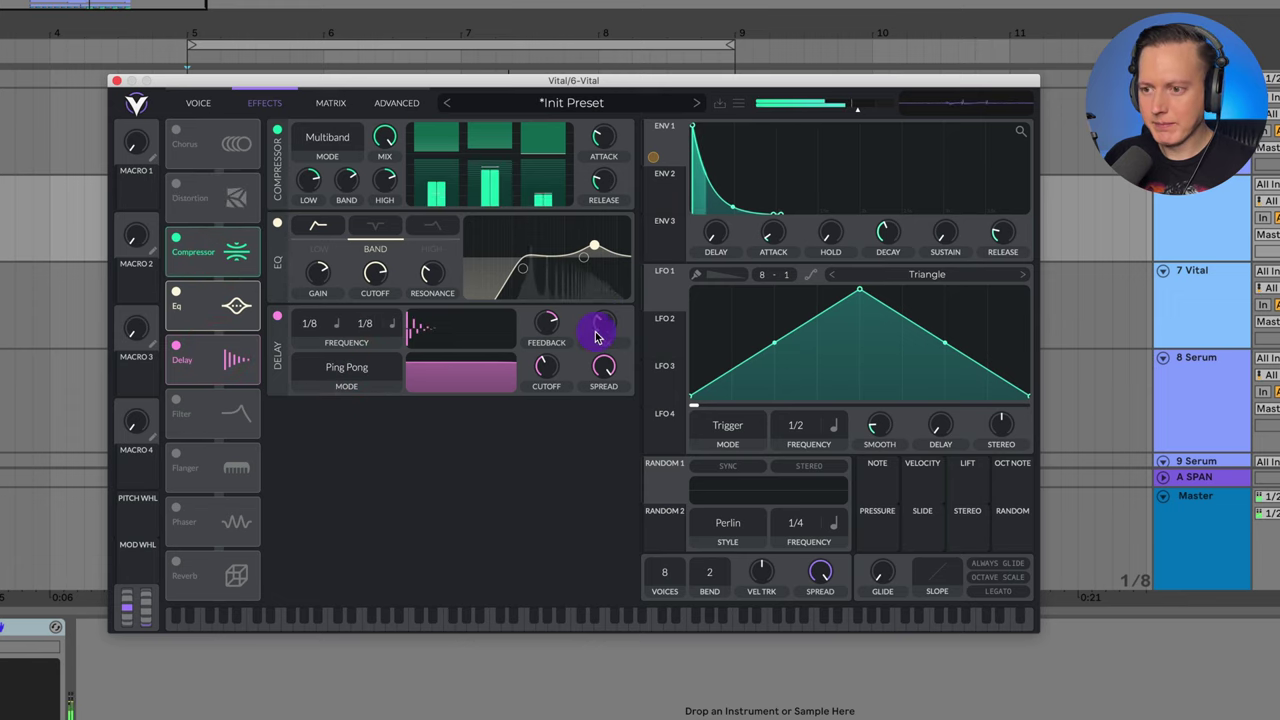
Step: Lower the delay's mix and filter spread, and adjust its filter cutoff to soften the repeats
{"action": "left_click_drag", "start_coordinate": [601, 338], "coordinate": [606, 423]}
{"action": "left_click_drag", "start_coordinate": [551, 366], "coordinate": [565, 373]}
{"action": "left_click_drag", "start_coordinate": [604, 334], "coordinate": [604, 327]}
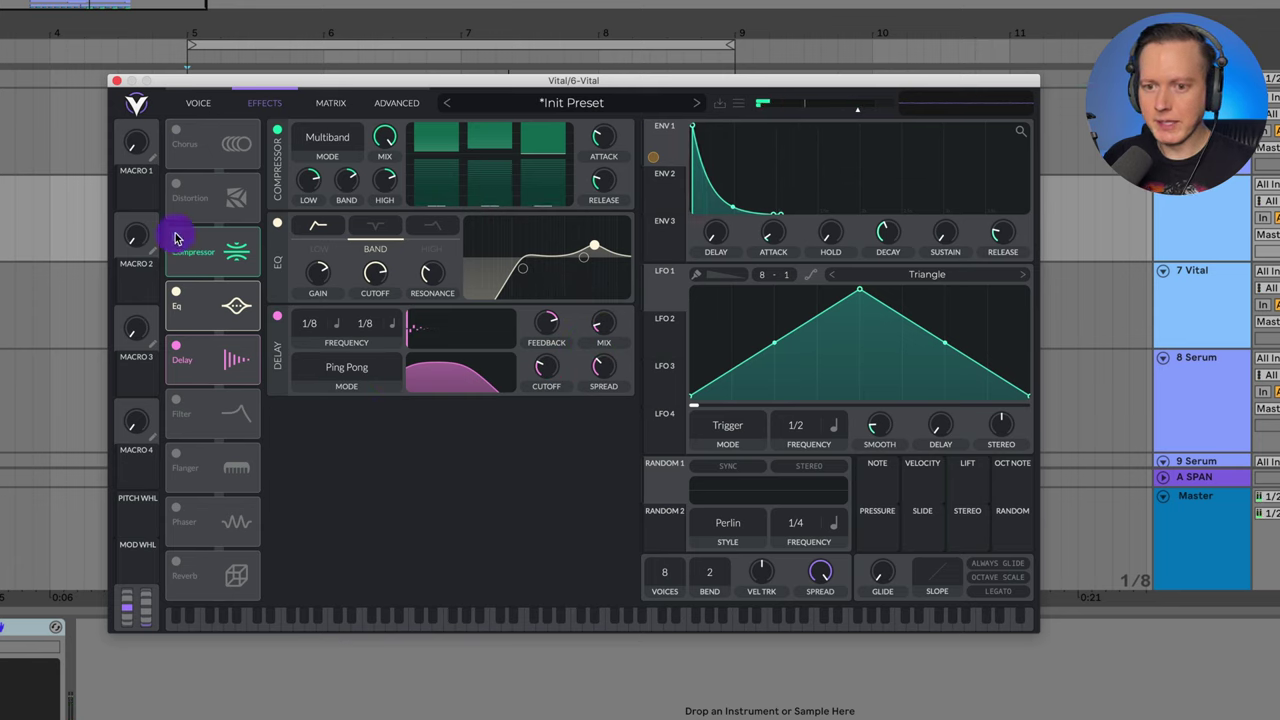
Step: Enable the Reverb, raise its mix to about 42% and fine-tune its decay time
{"action": "left_click", "coordinate": [176, 563]}
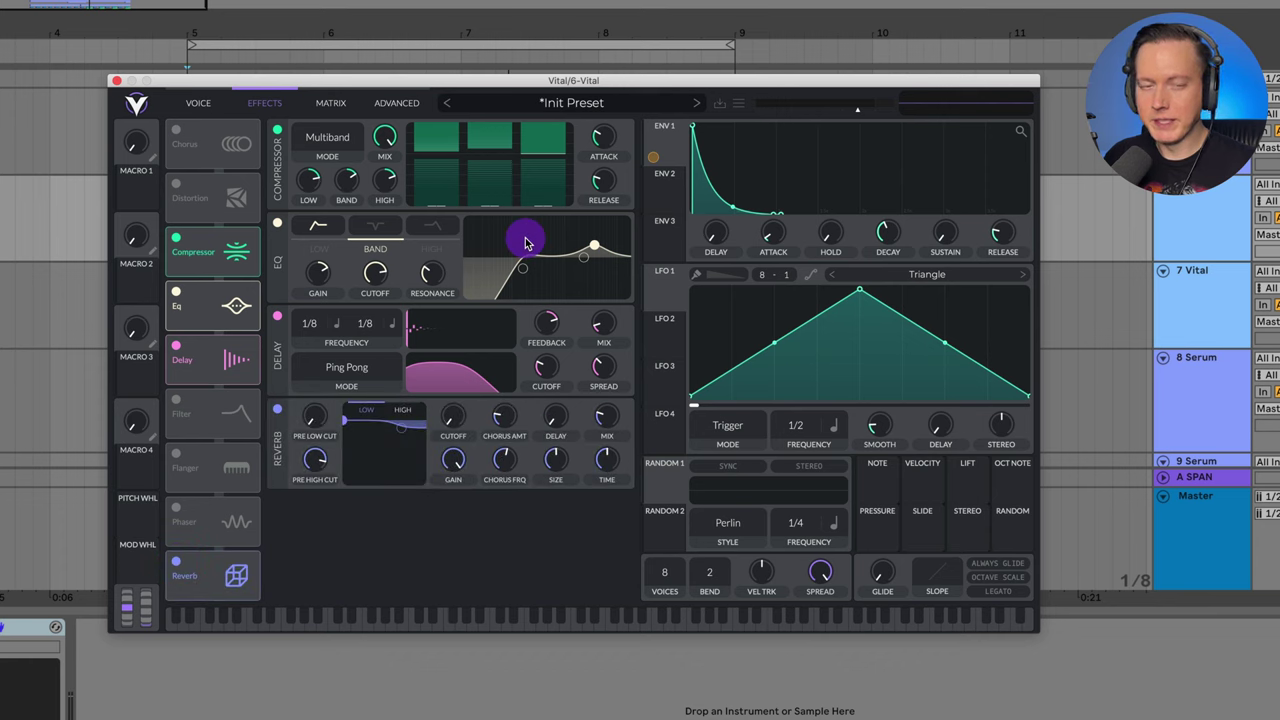
{"action": "left_click", "coordinate": [453, 484]}
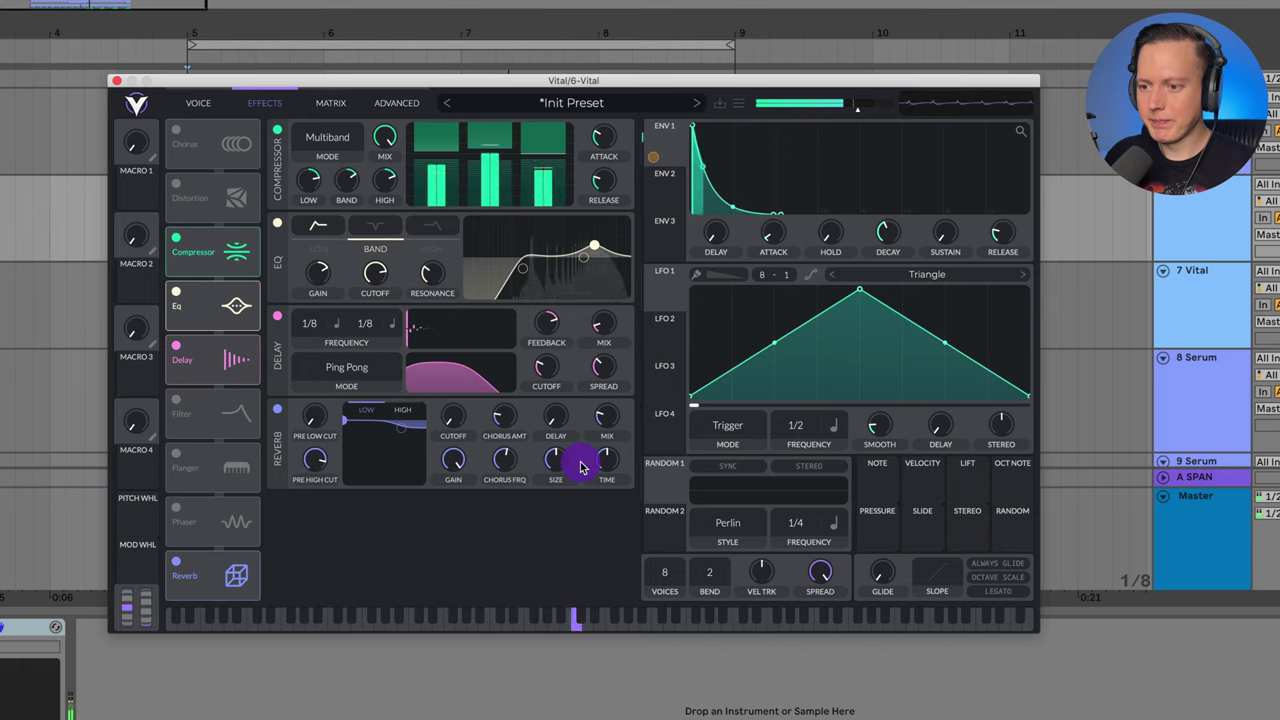
{"action": "left_click_drag", "start_coordinate": [604, 415], "coordinate": [606, 462]}
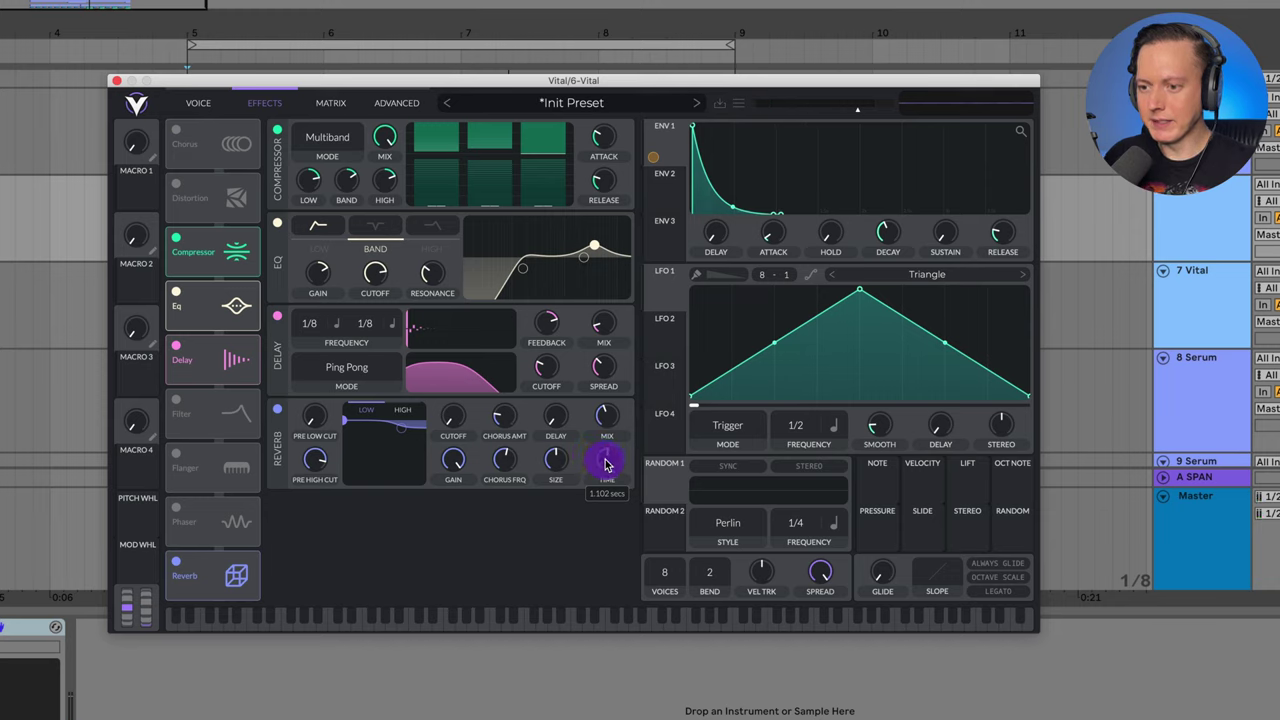
{"action": "mouse_move", "coordinate": [605, 460]}
{"action": "left_mouse_down"}
{"action": "mouse_move", "coordinate": [617, 482]}
{"action": "mouse_move", "coordinate": [608, 460]}
{"action": "left_mouse_up"}
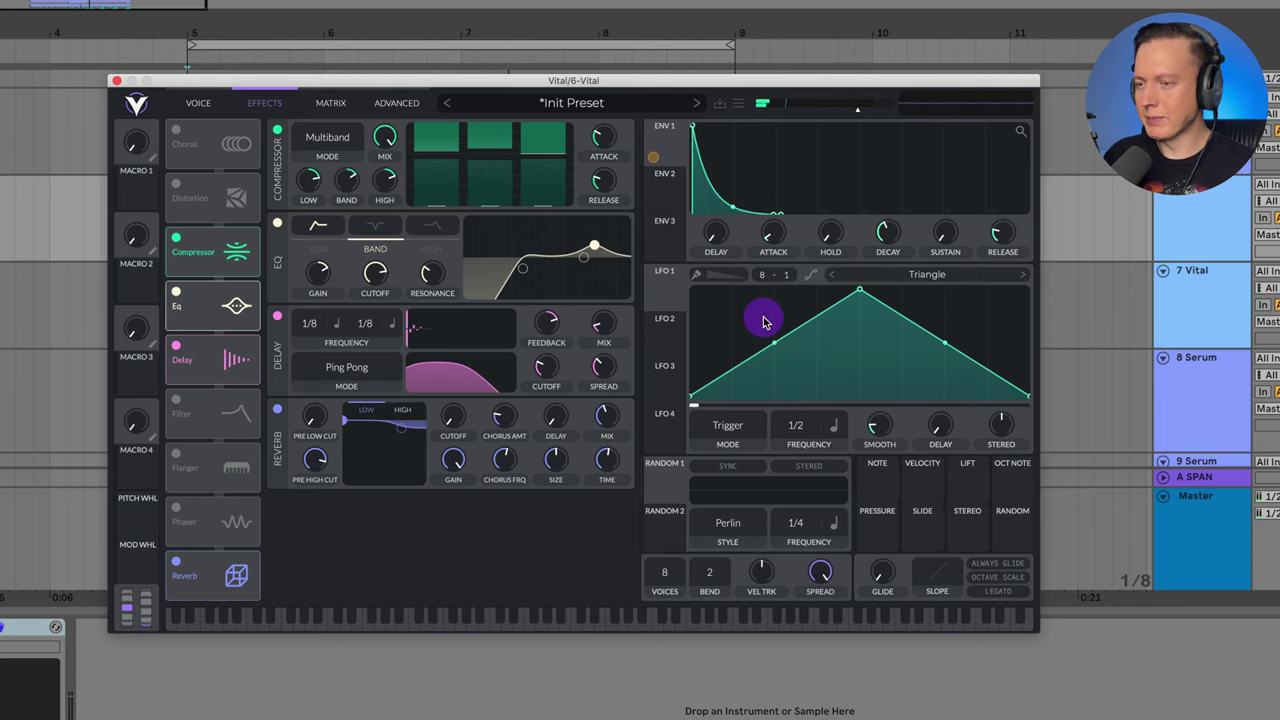
{"action": "mouse_move", "coordinate": [500, 83]}
{"action": "left_mouse_down"}
{"action": "mouse_move", "coordinate": [491, 300]}
{"action": "mouse_move", "coordinate": [507, 313]}
{"action": "mouse_move", "coordinate": [466, 71]}
{"action": "mouse_move", "coordinate": [494, 63]}
{"action": "left_mouse_up"}
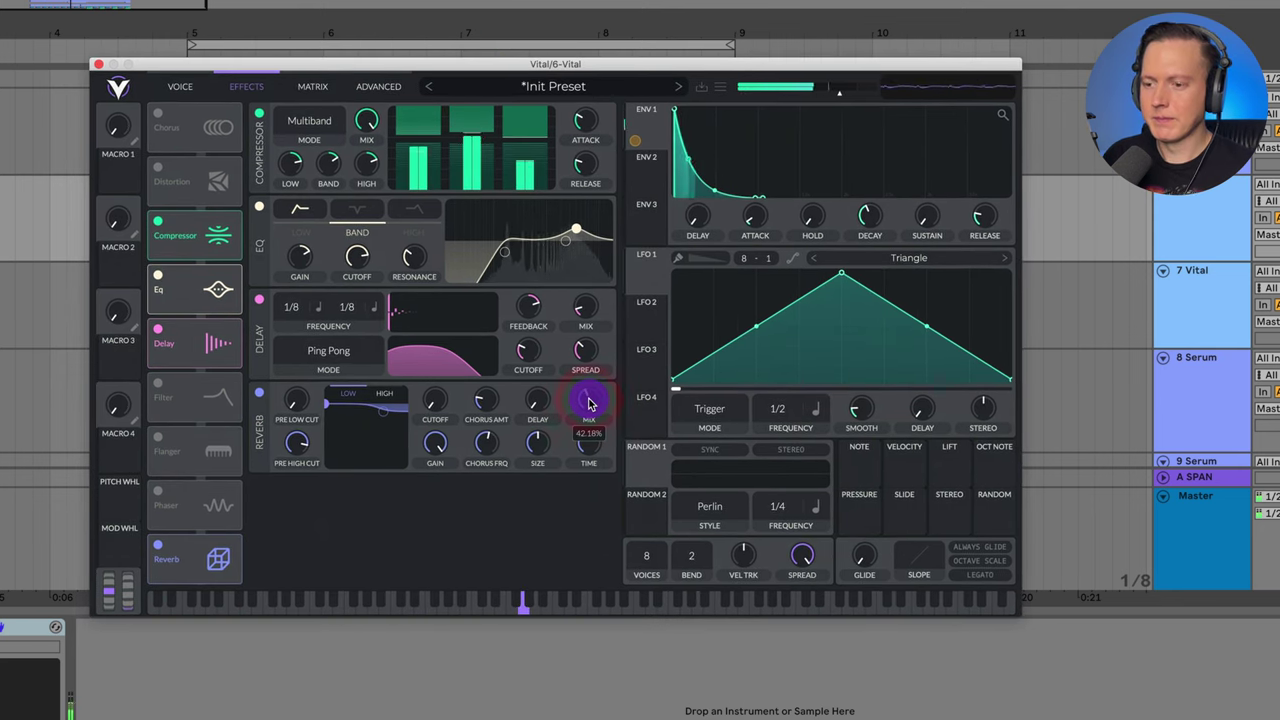
Step: Tighten Envelope 1 by shortening its decay to about 0.72 seconds
{"action": "left_click", "coordinate": [714, 195]}
{"action": "left_click_drag", "start_coordinate": [871, 222], "coordinate": [871, 222]}
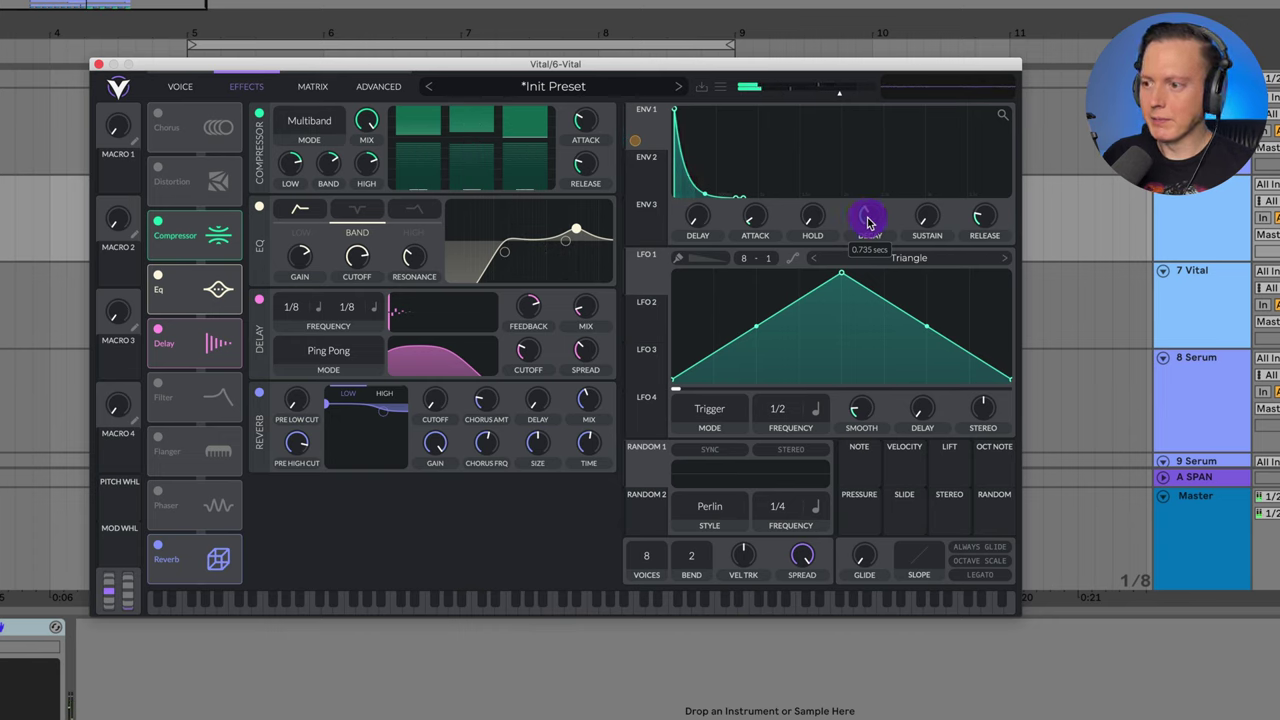
{"action": "left_click_drag", "start_coordinate": [867, 217], "coordinate": [869, 215]}
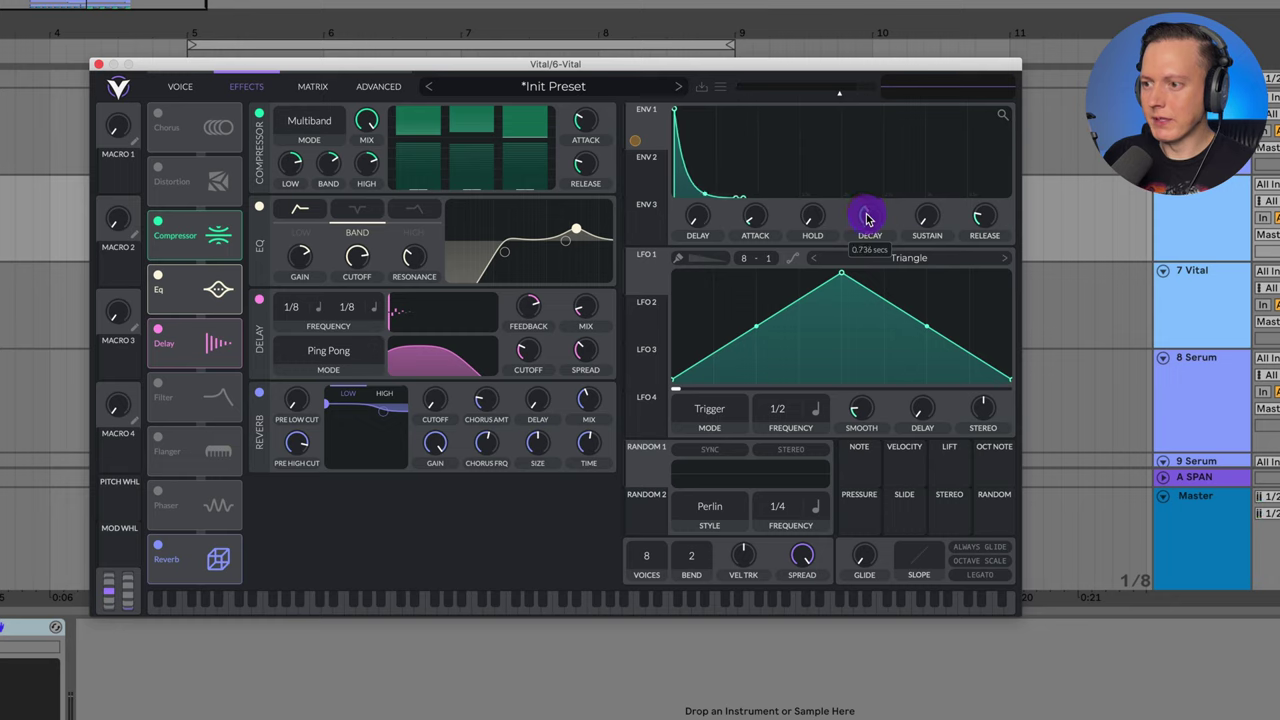
{"action": "left_click_drag", "start_coordinate": [868, 218], "coordinate": [868, 218]}
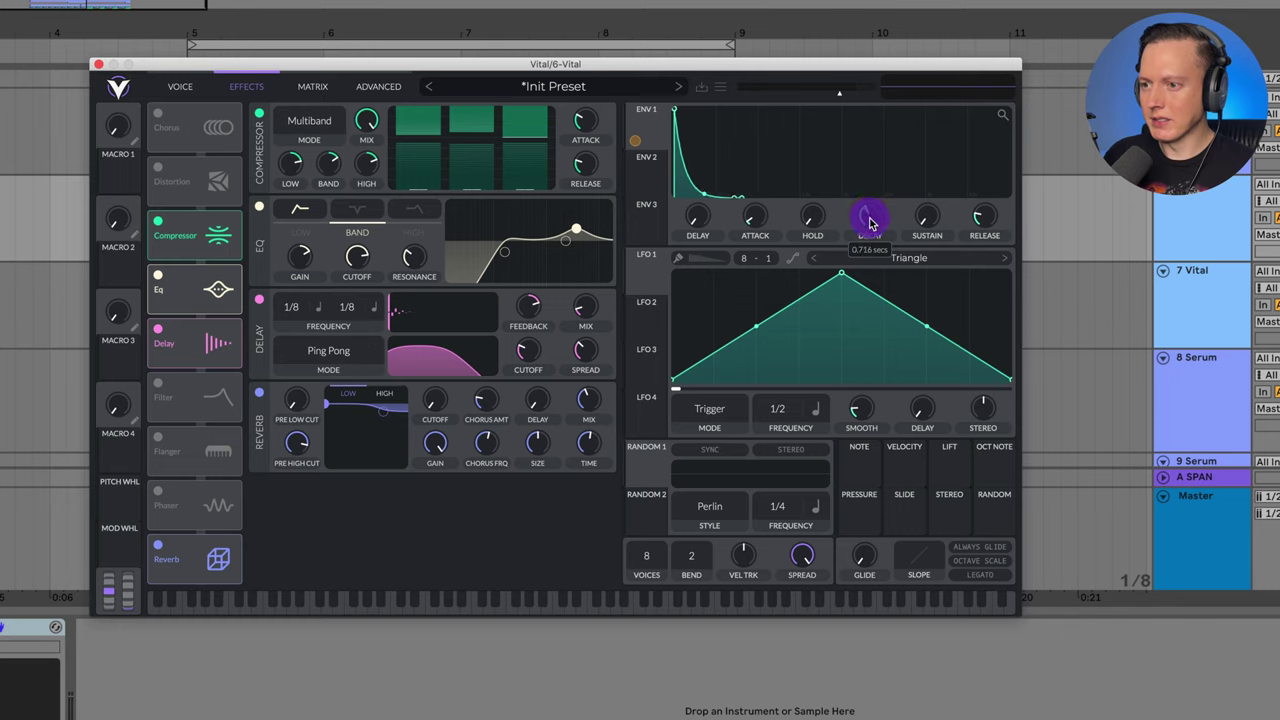
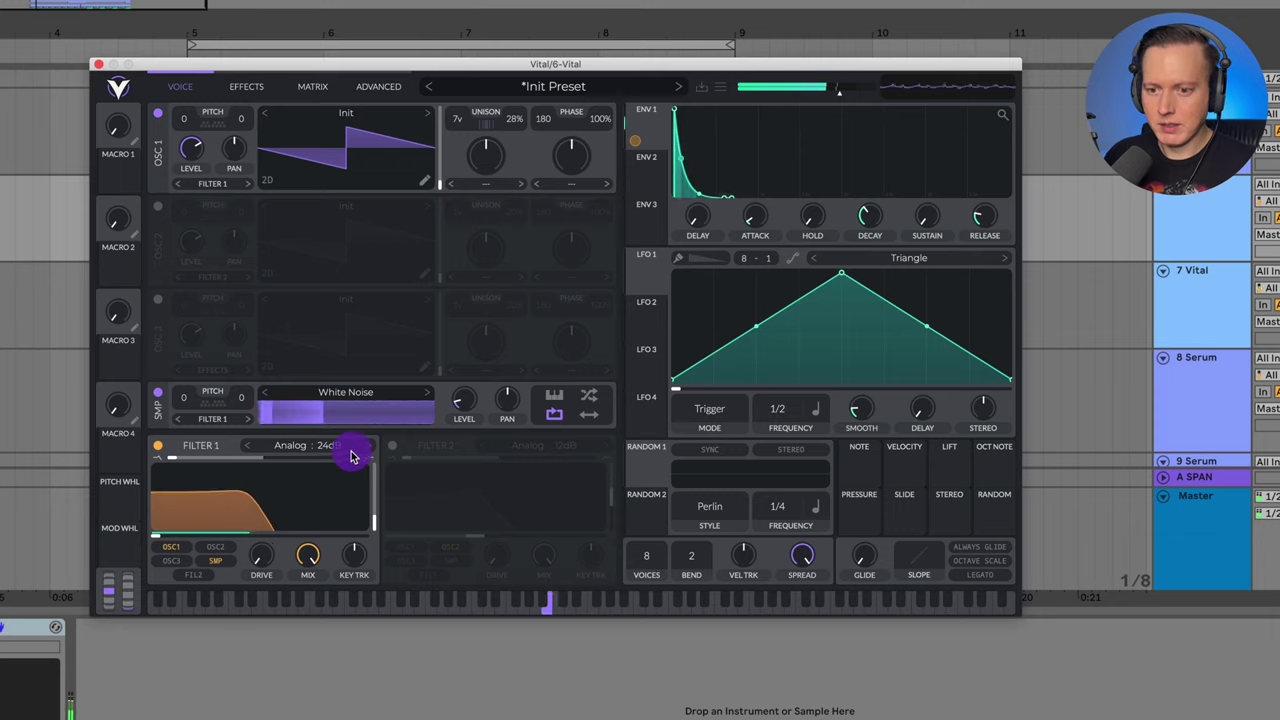
Step: Switch Filter 1 to Analog 12dB, raise its base cutoff and add about 3.3 dB of drive
{"action": "left_click", "coordinate": [248, 447]}
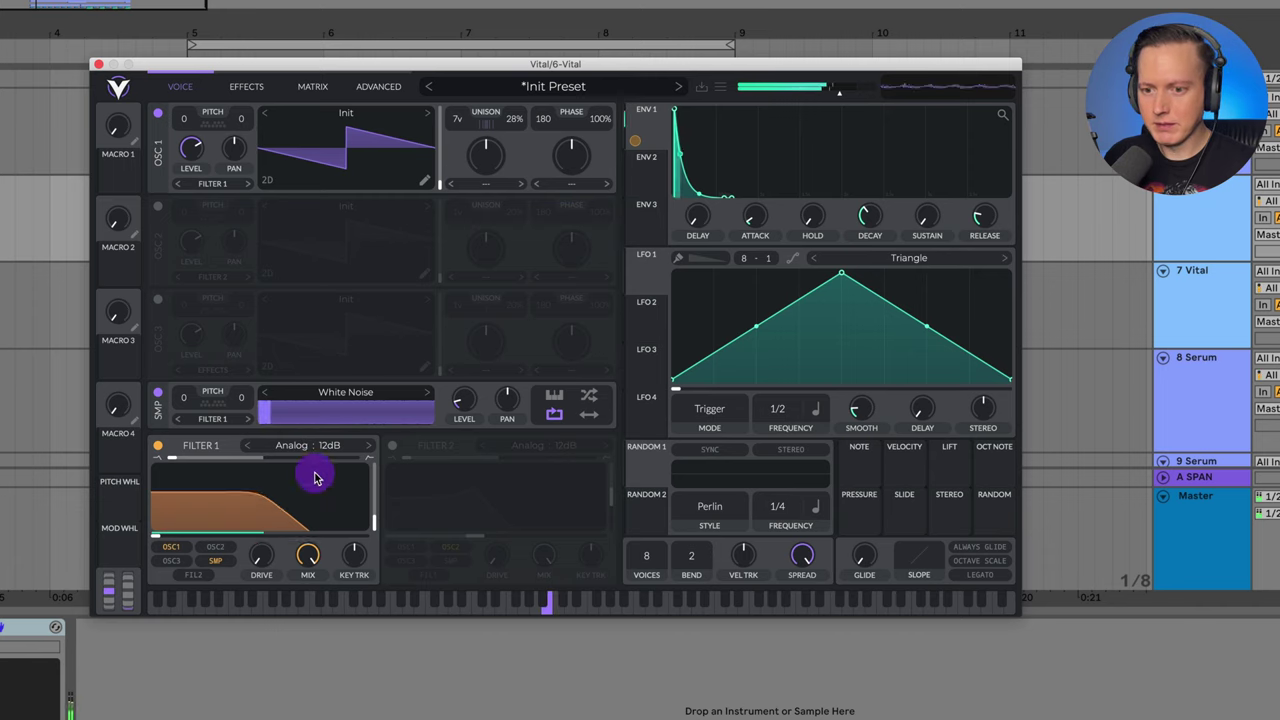
{"action": "left_click_drag", "start_coordinate": [165, 545], "coordinate": [262, 553]}
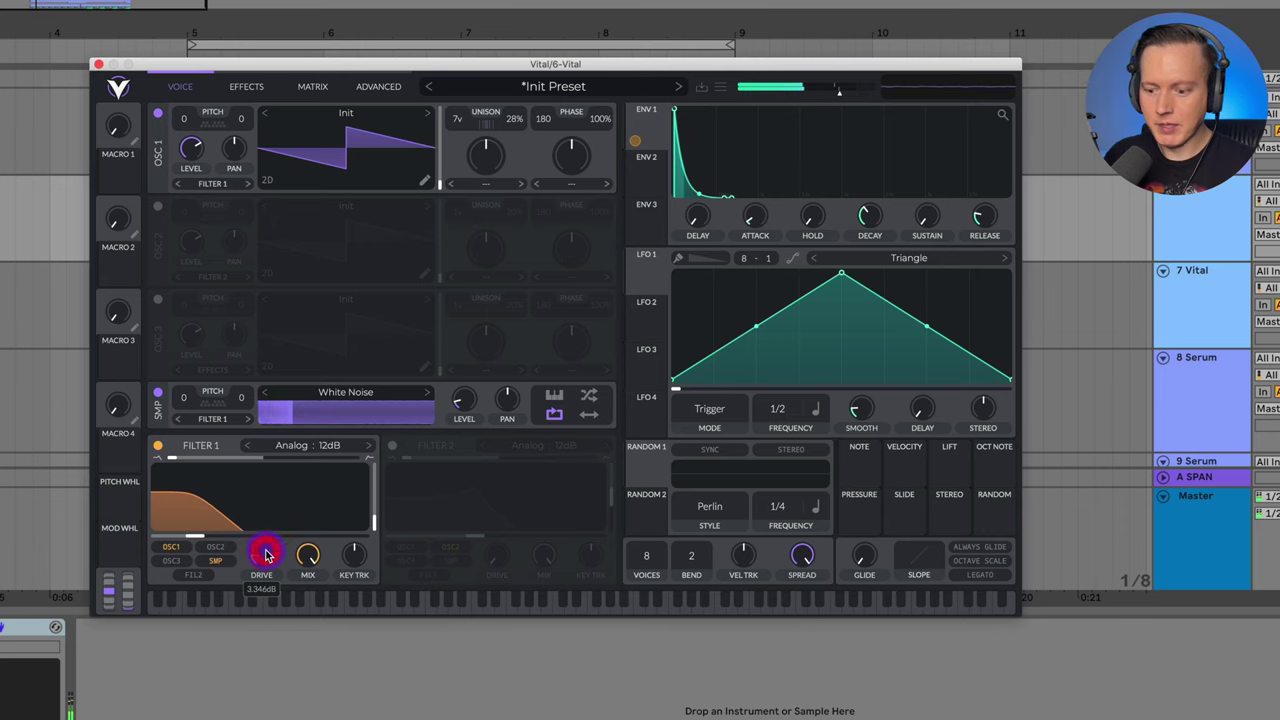
Step: Bypass the Delay in the effects chain
{"action": "left_click", "coordinate": [246, 84]}
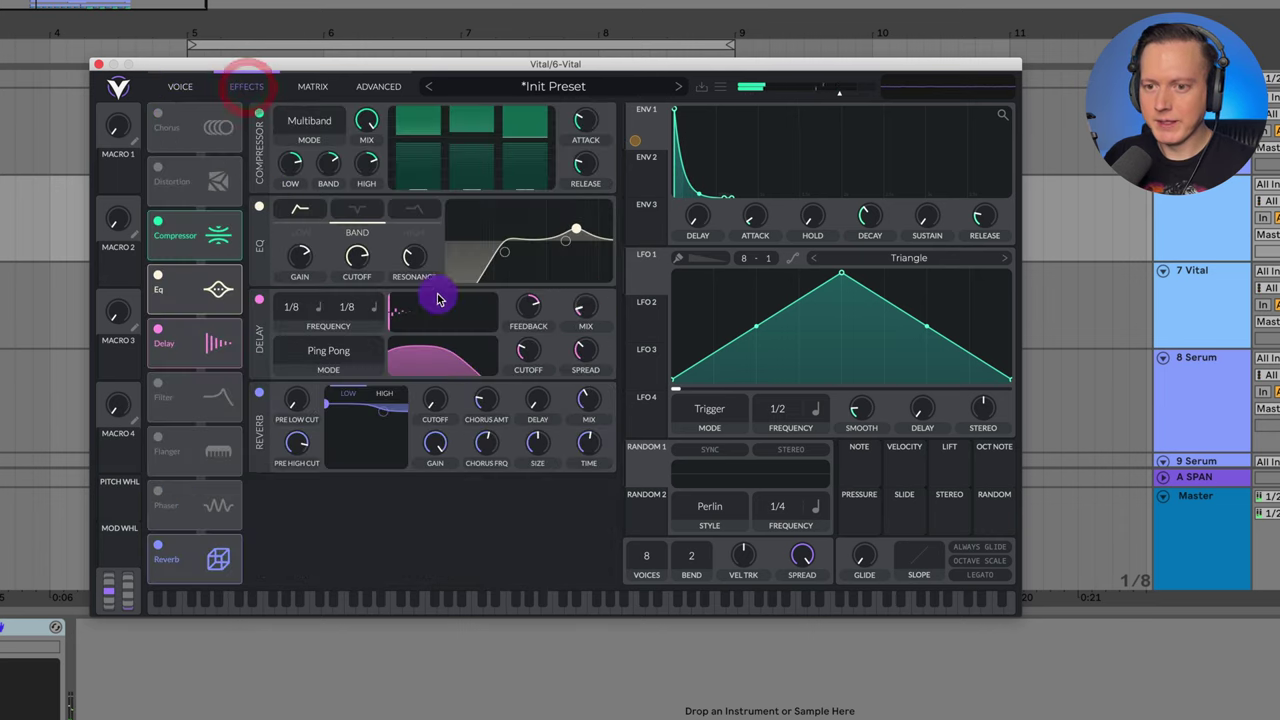
{"action": "left_click", "coordinate": [260, 302]}
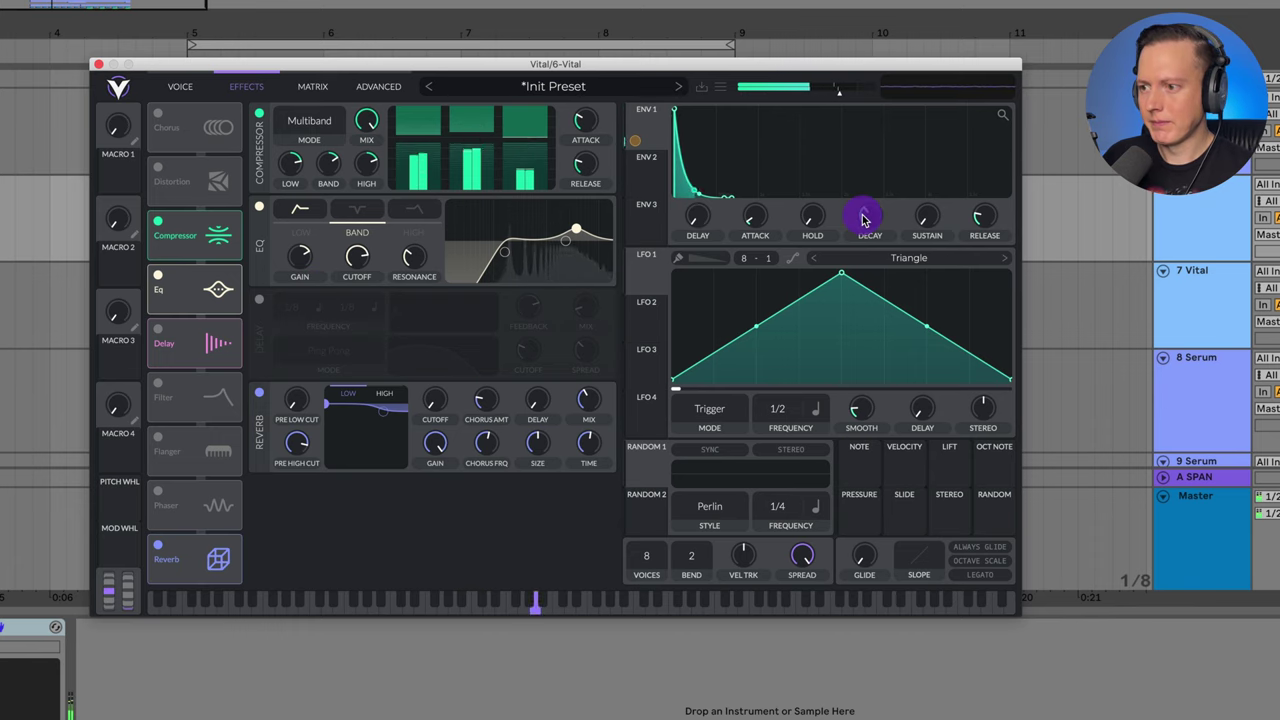
Step: Fine-tune Envelope 1's decay and close the Vital window to return to the arrangement
{"action": "mouse_move", "coordinate": [867, 217]}
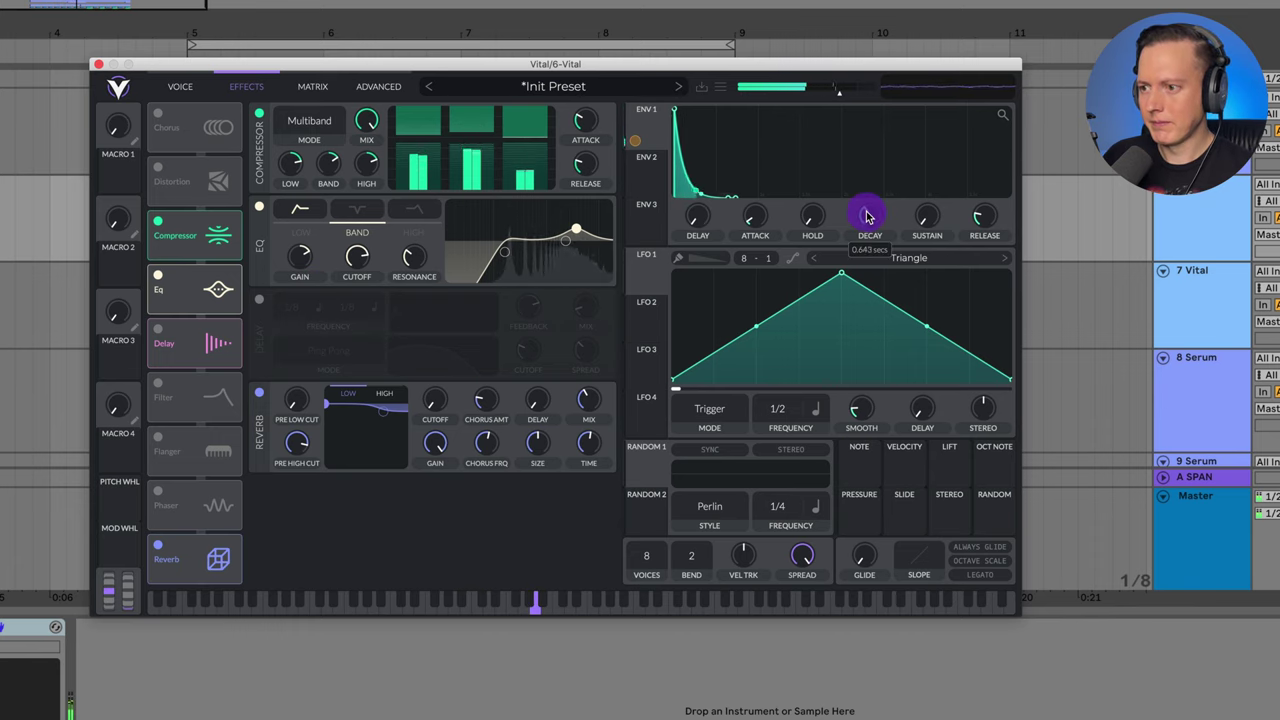
{"action": "left_click_drag", "start_coordinate": [867, 217], "coordinate": [868, 216]}
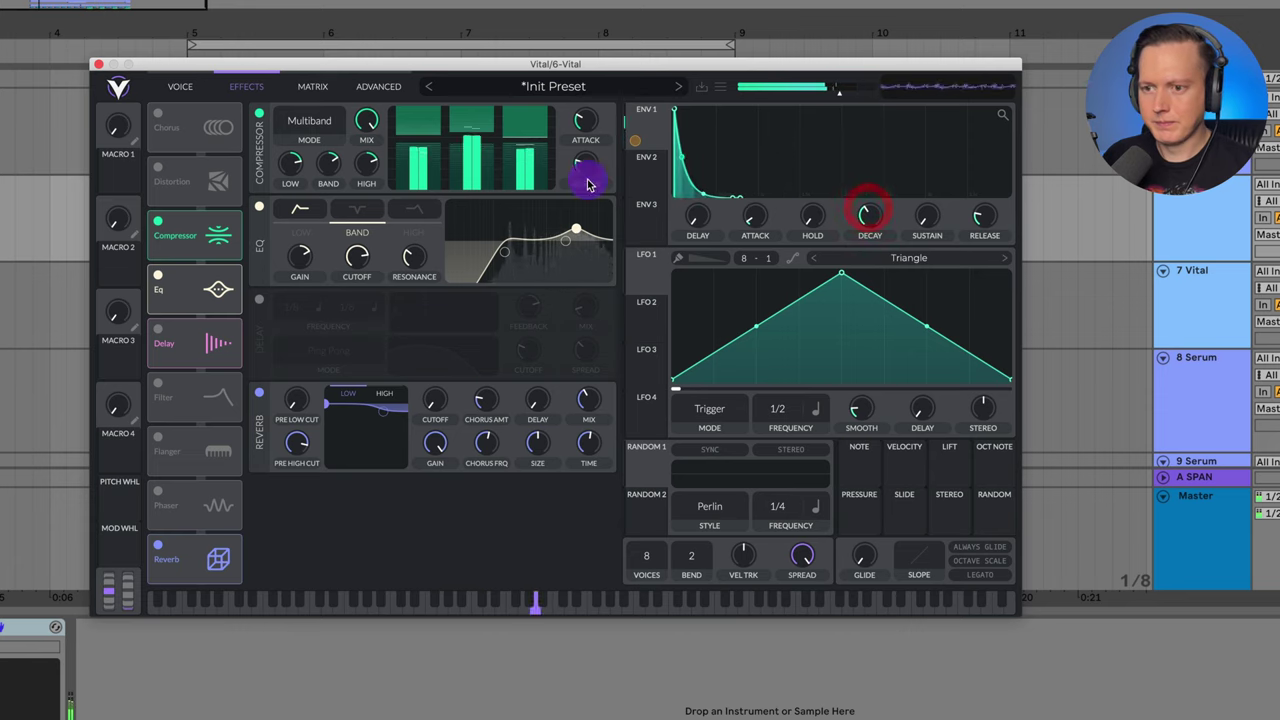
{"action": "left_click", "coordinate": [100, 66]}
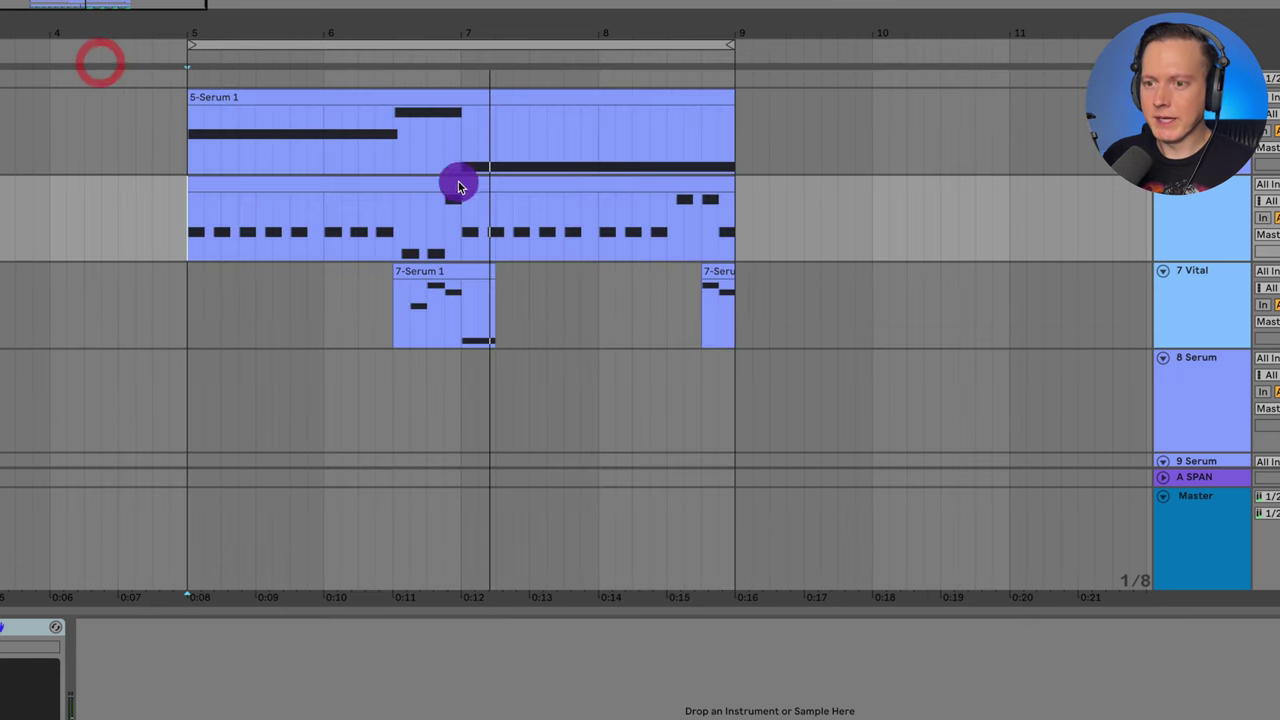
Step: Move both 7-Serum 1 clips from 7 Vital onto the track above and deactivate that track's remaining clip sections
{"action": "left_click", "coordinate": [452, 274]}
{"action": "left_click", "coordinate": [1220, 276]}
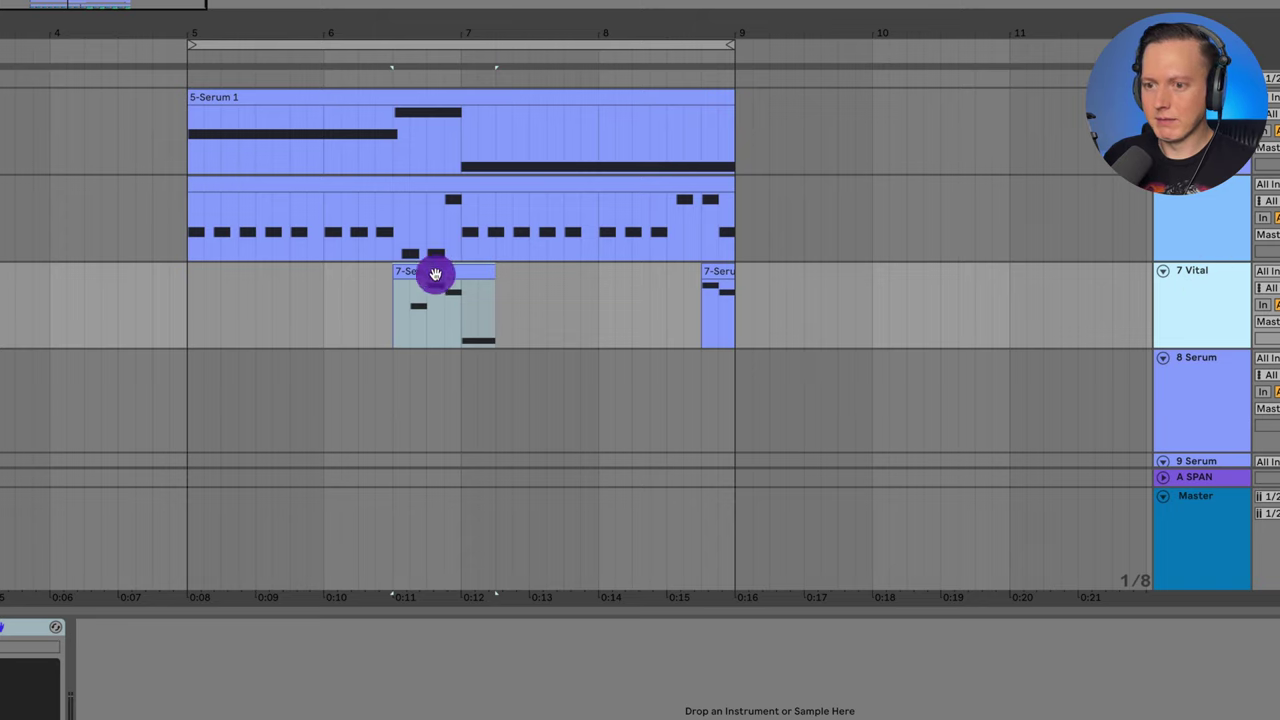
{"action": "left_click_drag", "start_coordinate": [435, 274], "coordinate": [427, 223]}
{"action": "left_click", "coordinate": [369, 187]}
{"action": "key", "text": "0"}
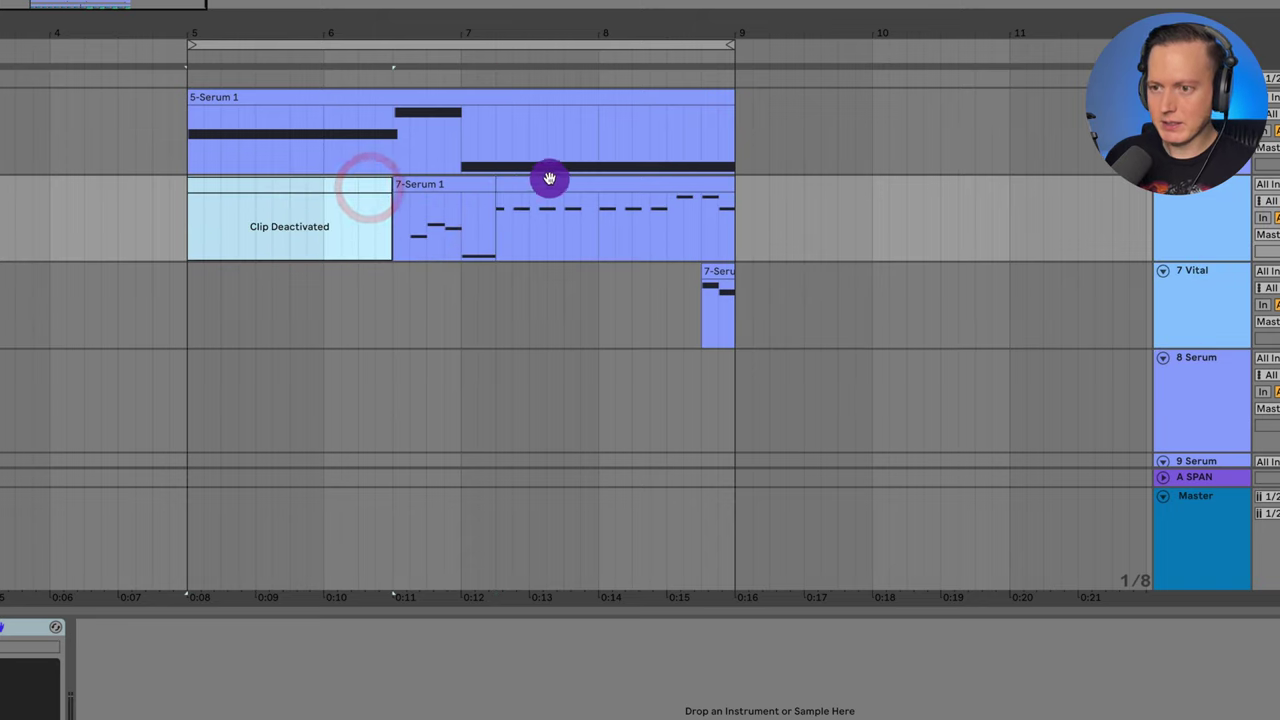
{"action": "left_click", "coordinate": [549, 178]}
{"action": "key", "text": "0"}
{"action": "left_click_drag", "start_coordinate": [717, 271], "coordinate": [716, 213]}
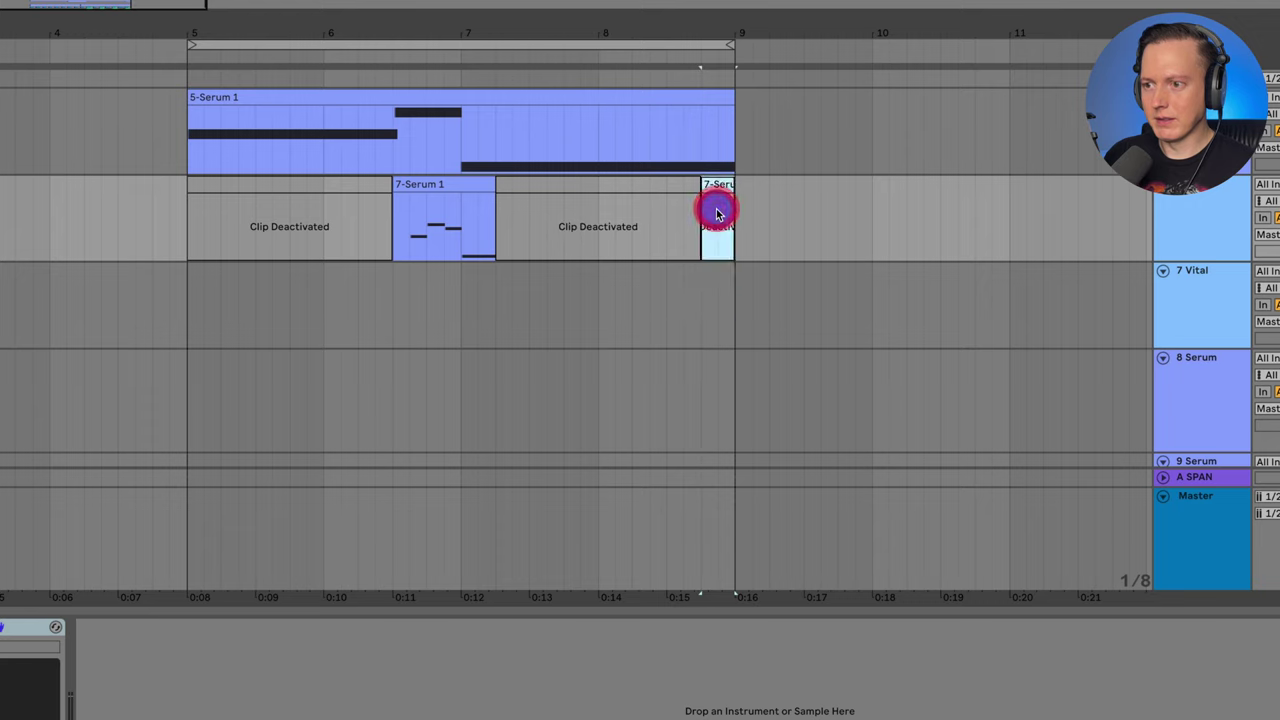
Step: Play back the rearranged clips from bar 5 and select the Vital track above 7 Vital
{"action": "left_click", "coordinate": [363, 223]}
{"action": "left_click", "coordinate": [174, 220]}
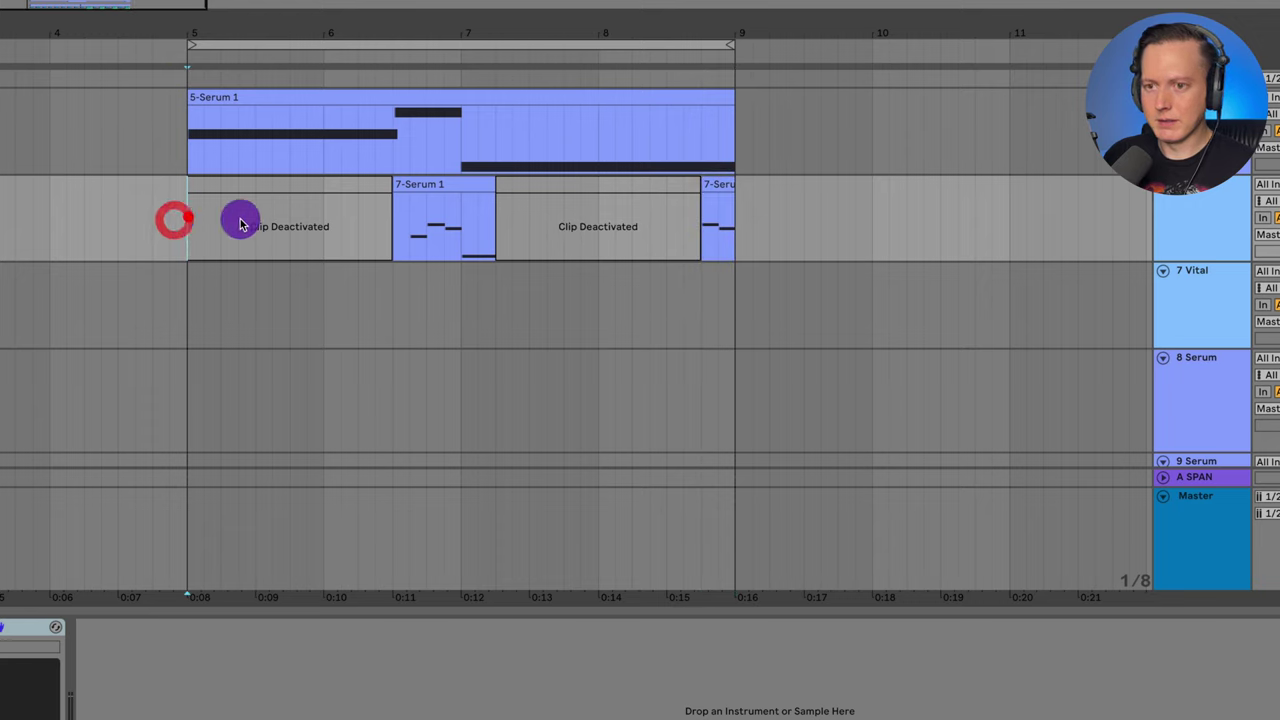
{"action": "key", "text": "space"}
{"action": "left_click", "coordinate": [1226, 212]}
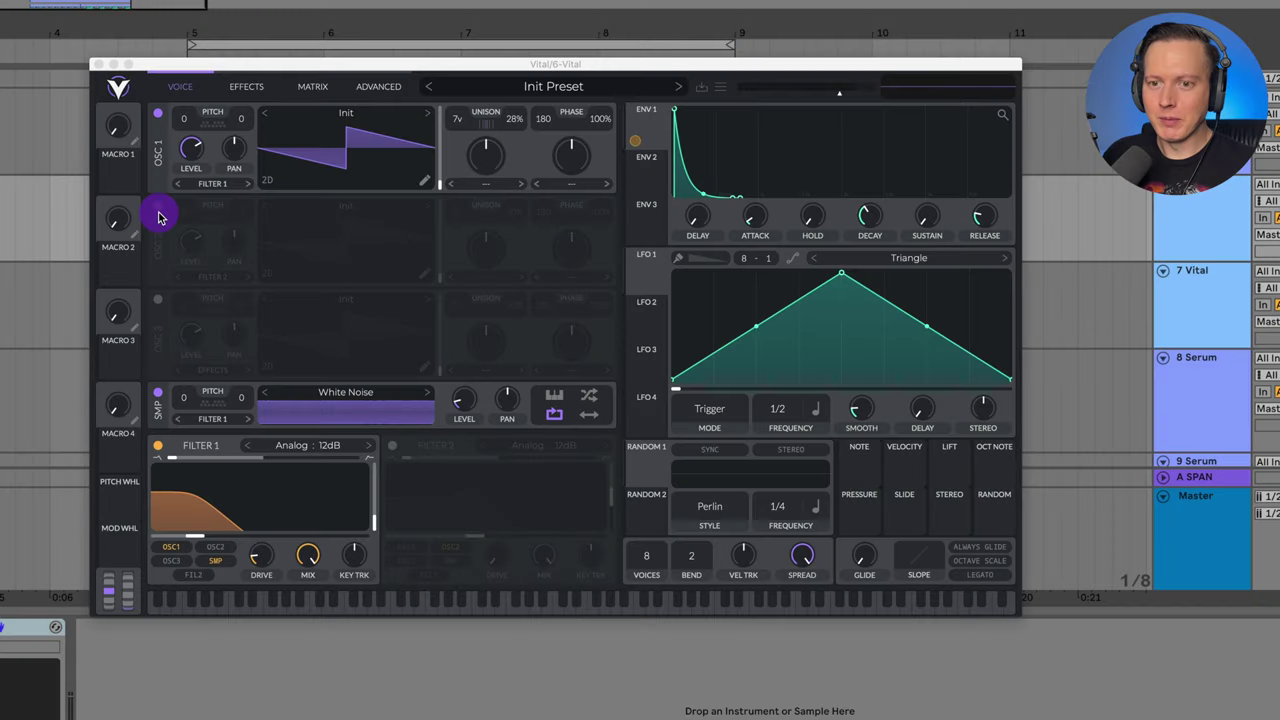
Step: Enable oscillator 2, detune oscillators 1 and 2 to 27 and -16 cents, and switch off the white noise sampler
{"action": "left_click", "coordinate": [158, 211]}
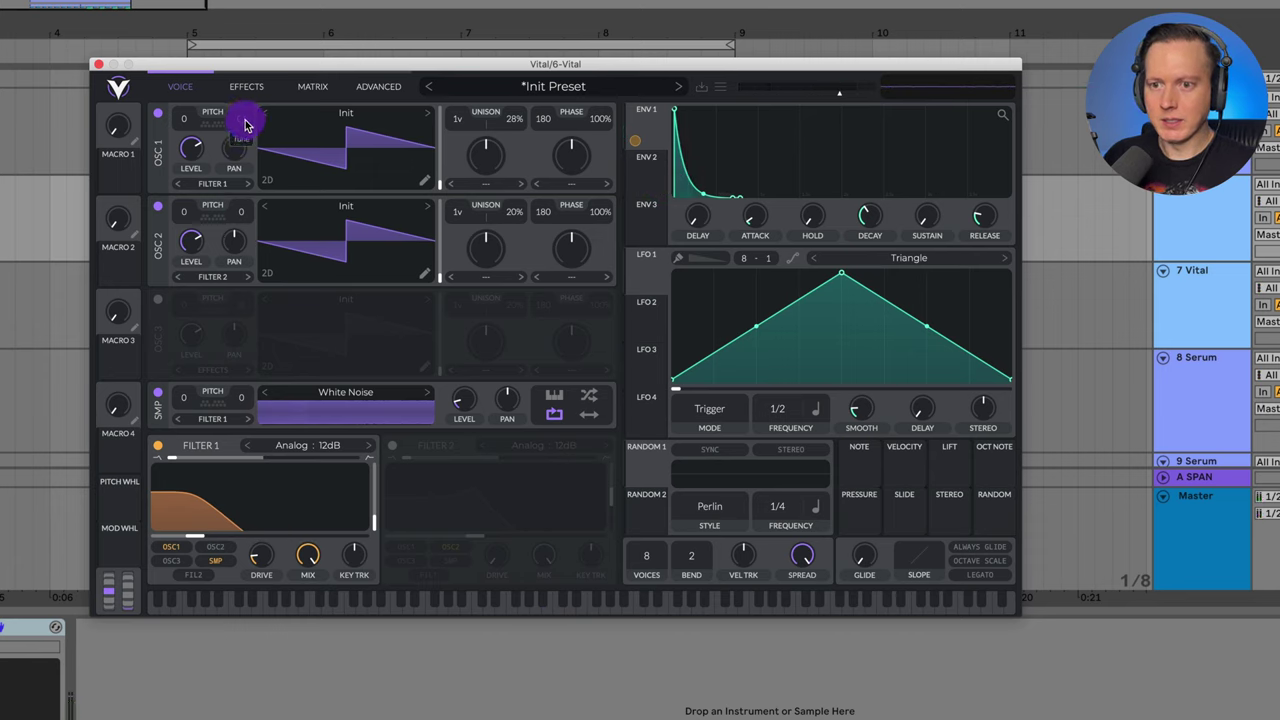
{"action": "left_click_drag", "start_coordinate": [250, 211], "coordinate": [210, 298]}
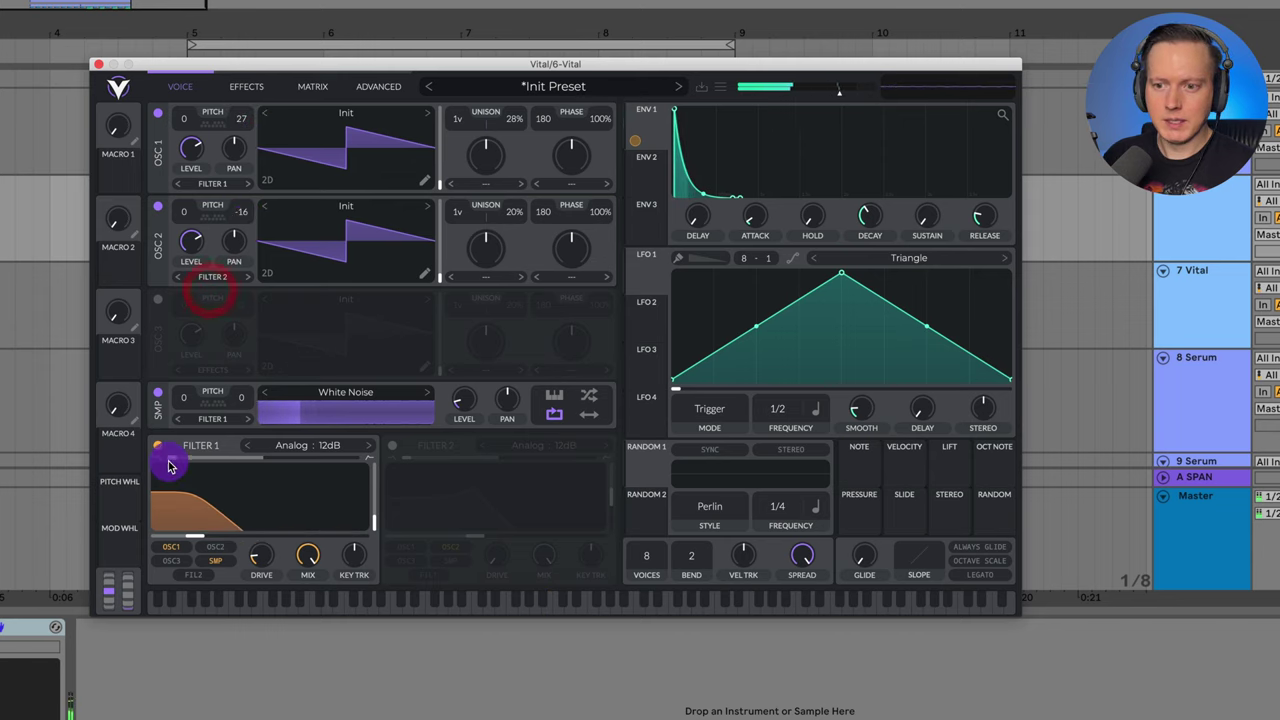
{"action": "left_click", "coordinate": [157, 393]}
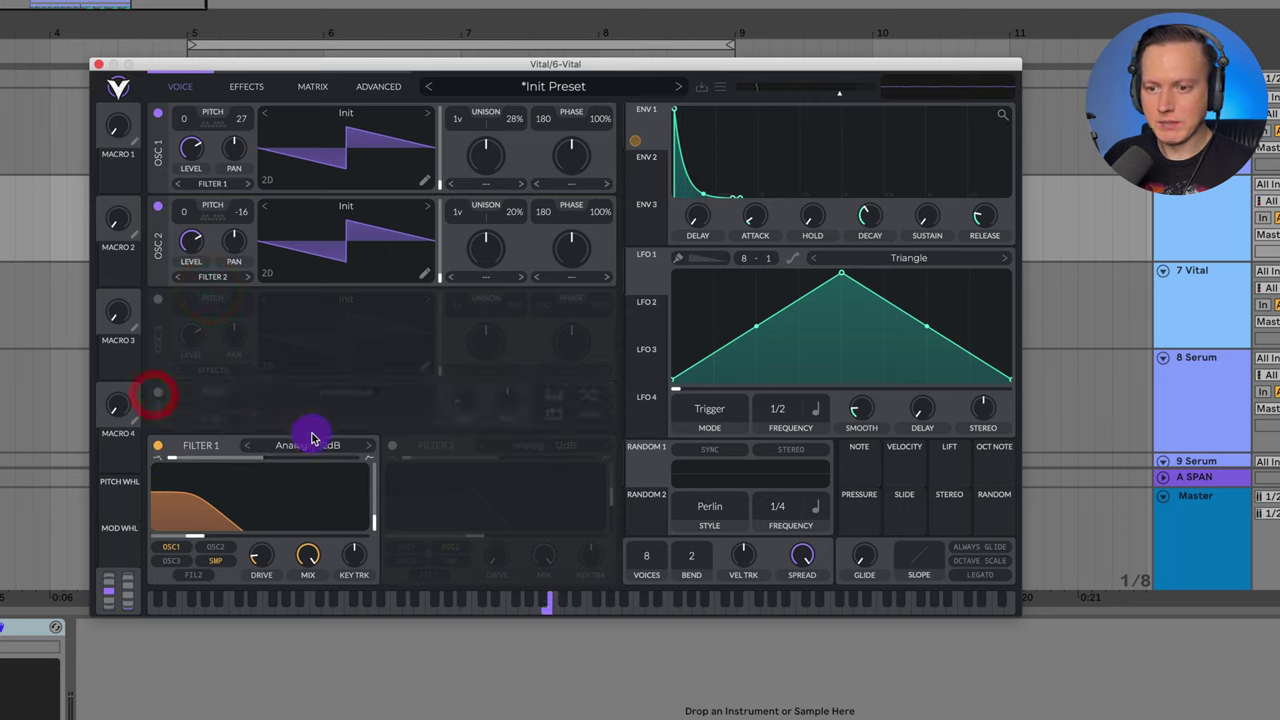
Step: Route oscillator 2 to Filter 1+2 and set Filter 1 to Analog 24dB with minimum base cutoff and adjusted drive
{"action": "left_click_drag", "start_coordinate": [190, 537], "coordinate": [123, 535]}
{"action": "left_click_drag", "start_coordinate": [328, 482], "coordinate": [190, 538]}
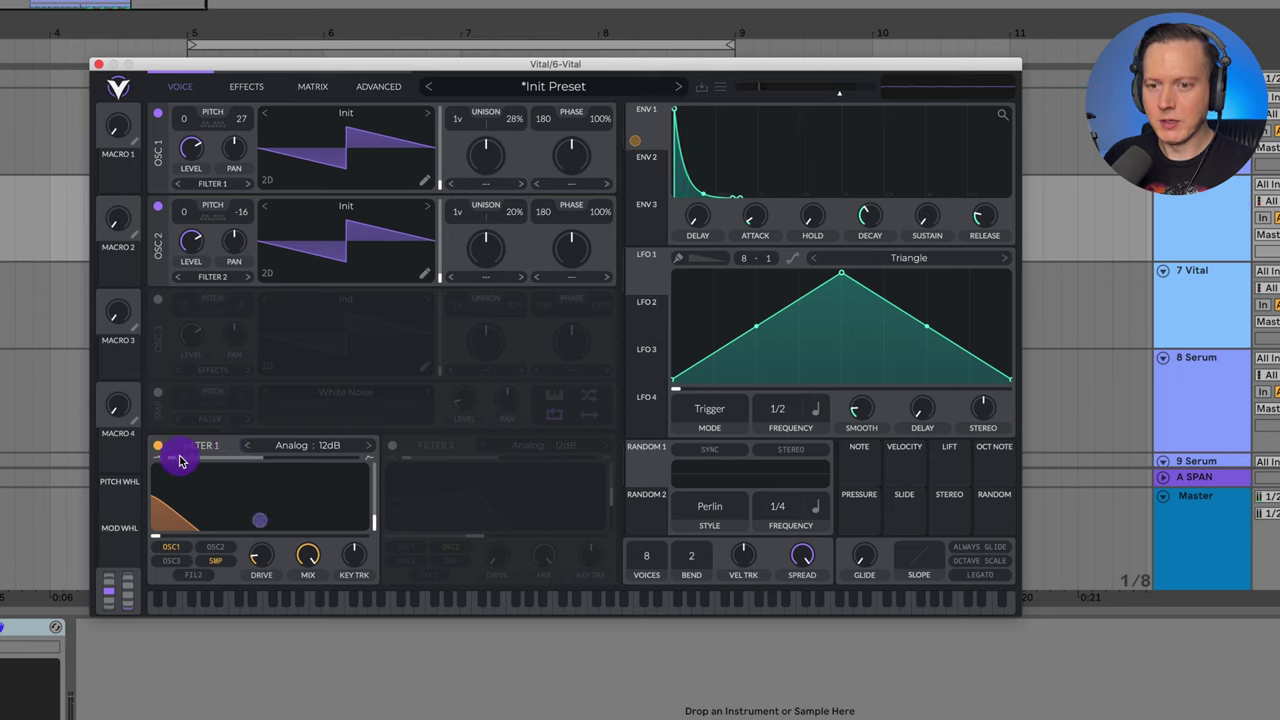
{"action": "left_click_drag", "start_coordinate": [180, 460], "coordinate": [175, 257]}
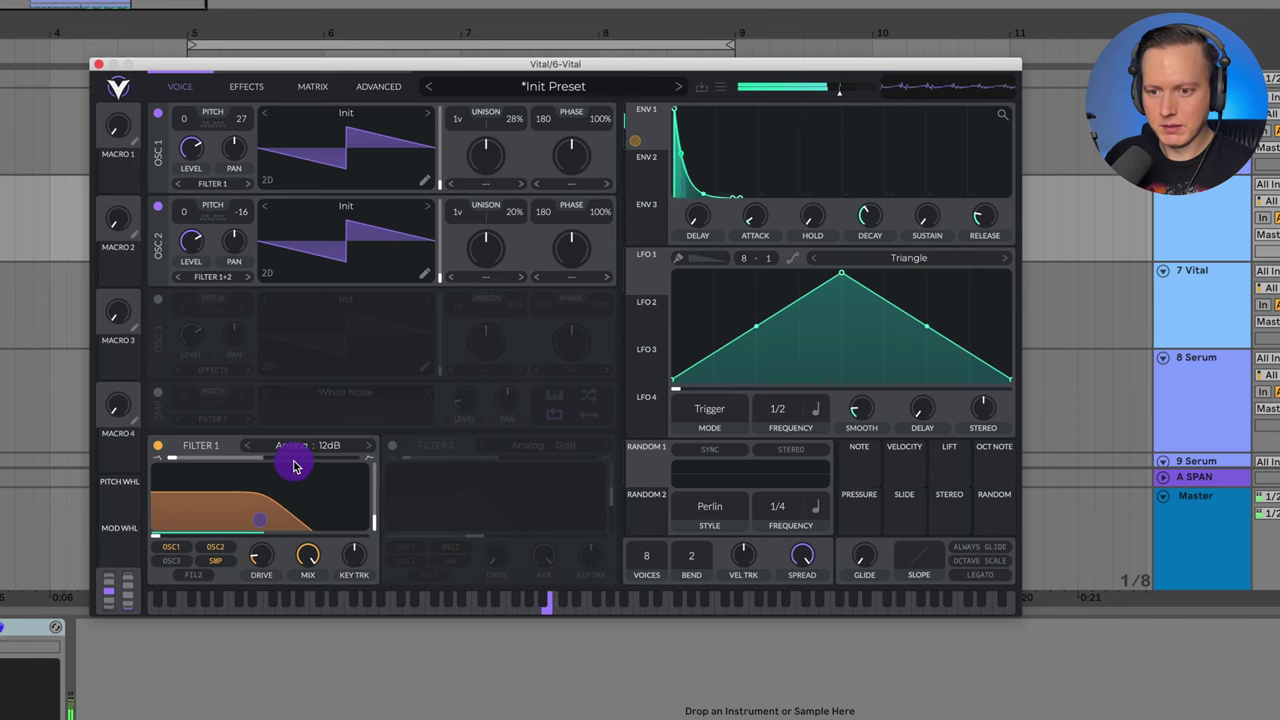
{"action": "left_click", "coordinate": [369, 449]}
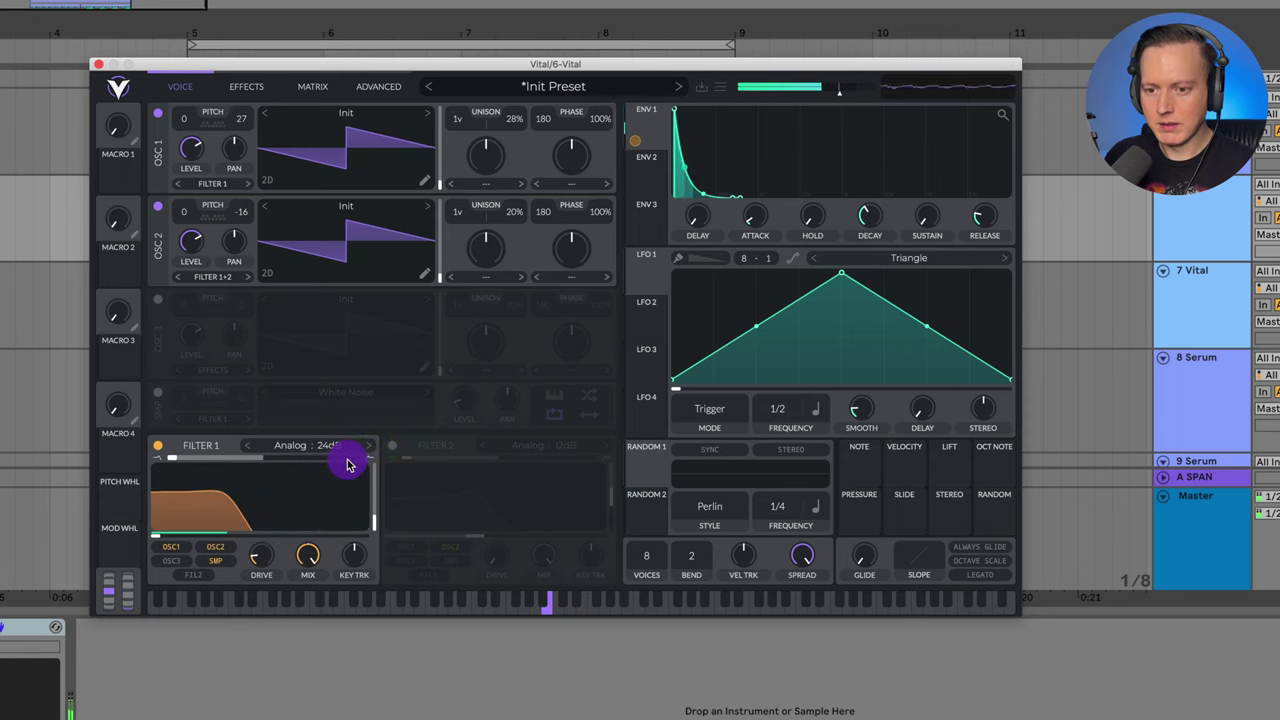
{"action": "mouse_move", "coordinate": [261, 559]}
{"action": "left_mouse_down"}
{"action": "mouse_move", "coordinate": [261, 575]}
{"action": "mouse_move", "coordinate": [262, 560]}
{"action": "left_mouse_up"}
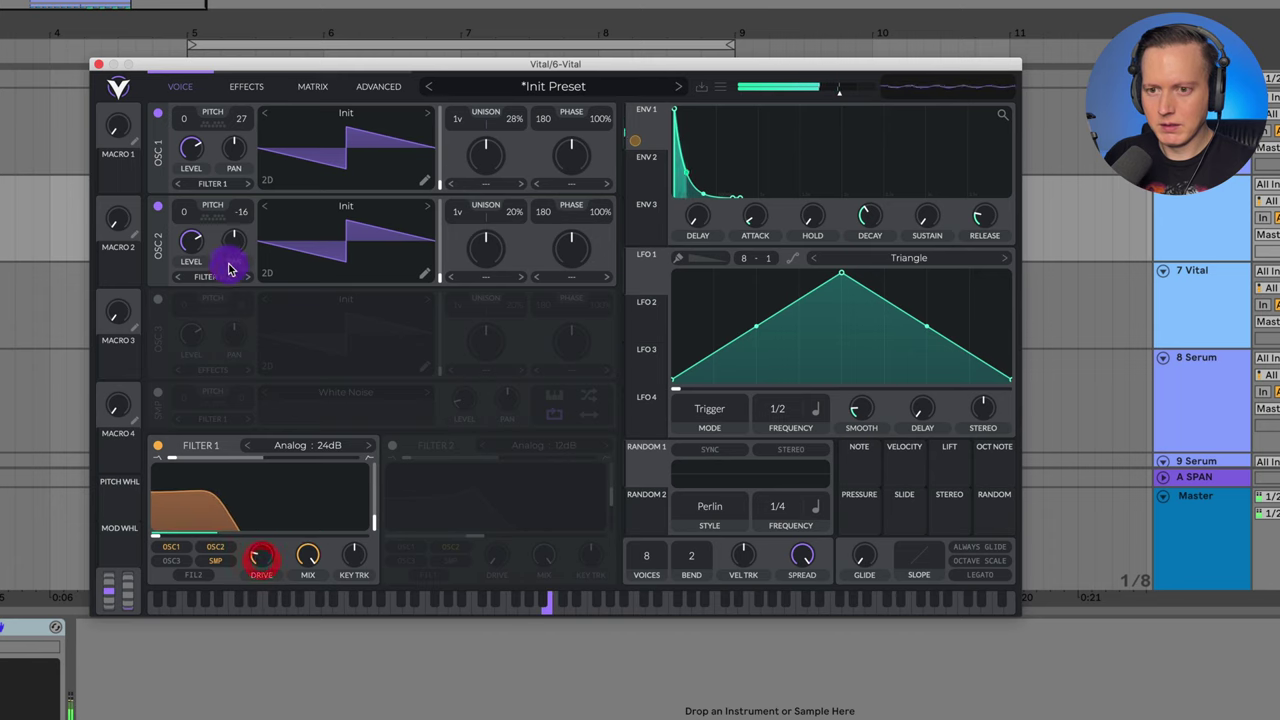
Step: Enable Distortion, place it directly after the Compressor and set its type to Sine Fold
{"action": "left_click", "coordinate": [246, 87]}
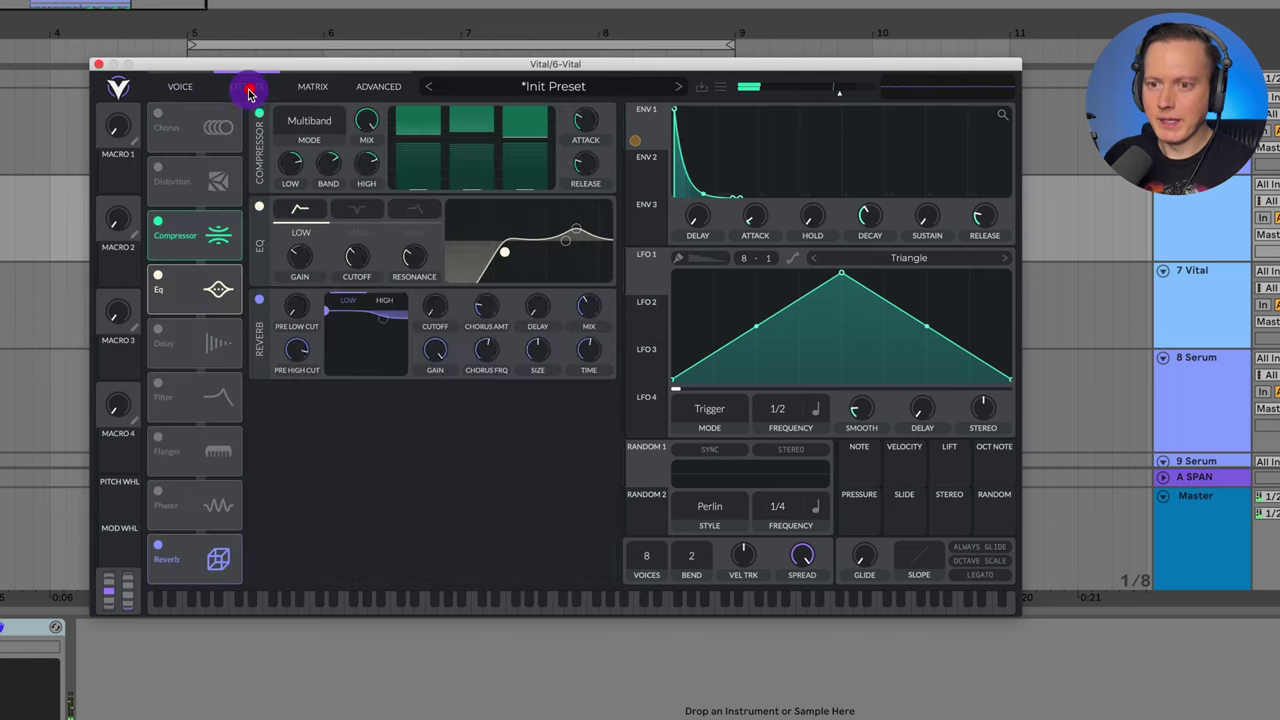
{"action": "left_click", "coordinate": [157, 168]}
{"action": "left_click_drag", "start_coordinate": [196, 181], "coordinate": [194, 239]}
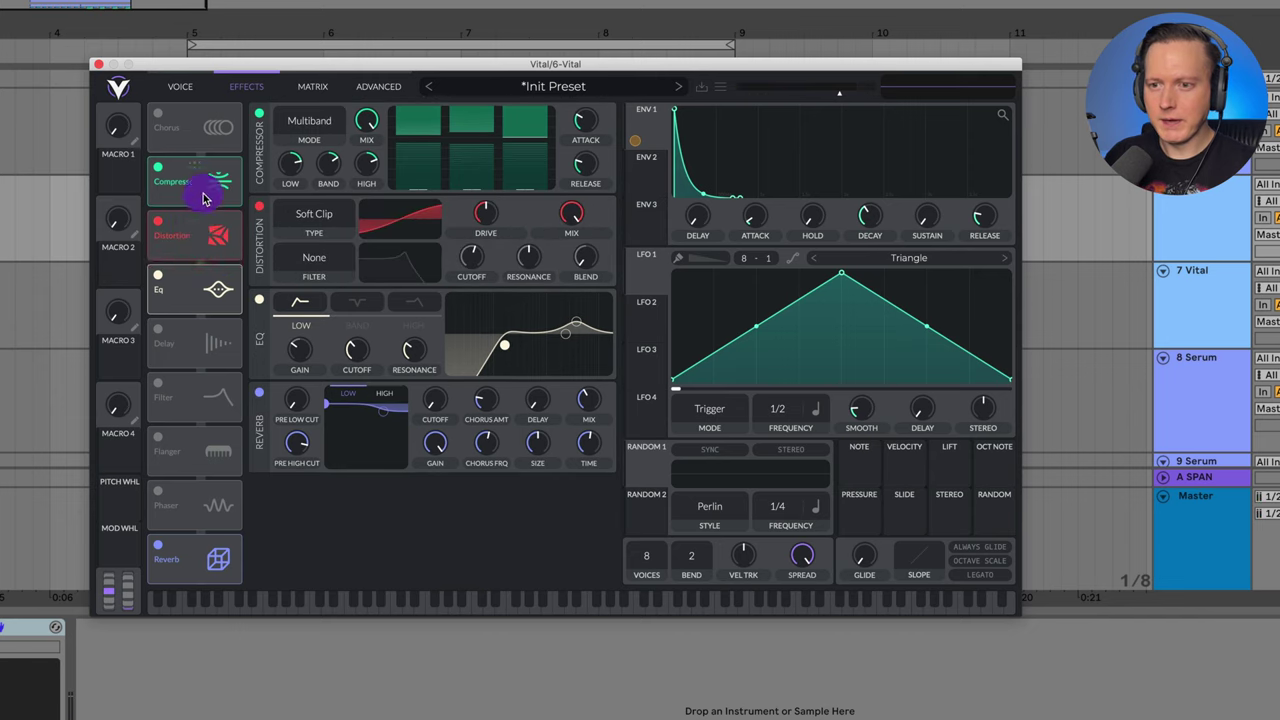
{"action": "left_click", "coordinate": [320, 214]}
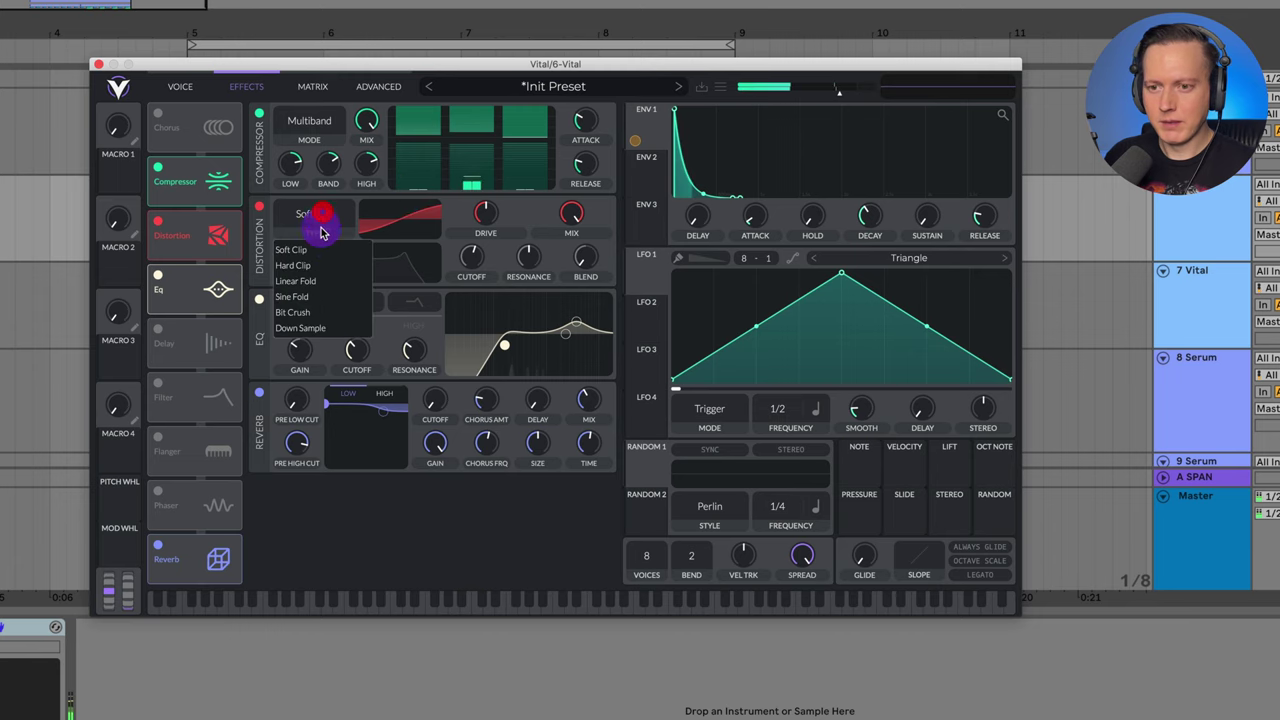
{"action": "left_click", "coordinate": [318, 297]}
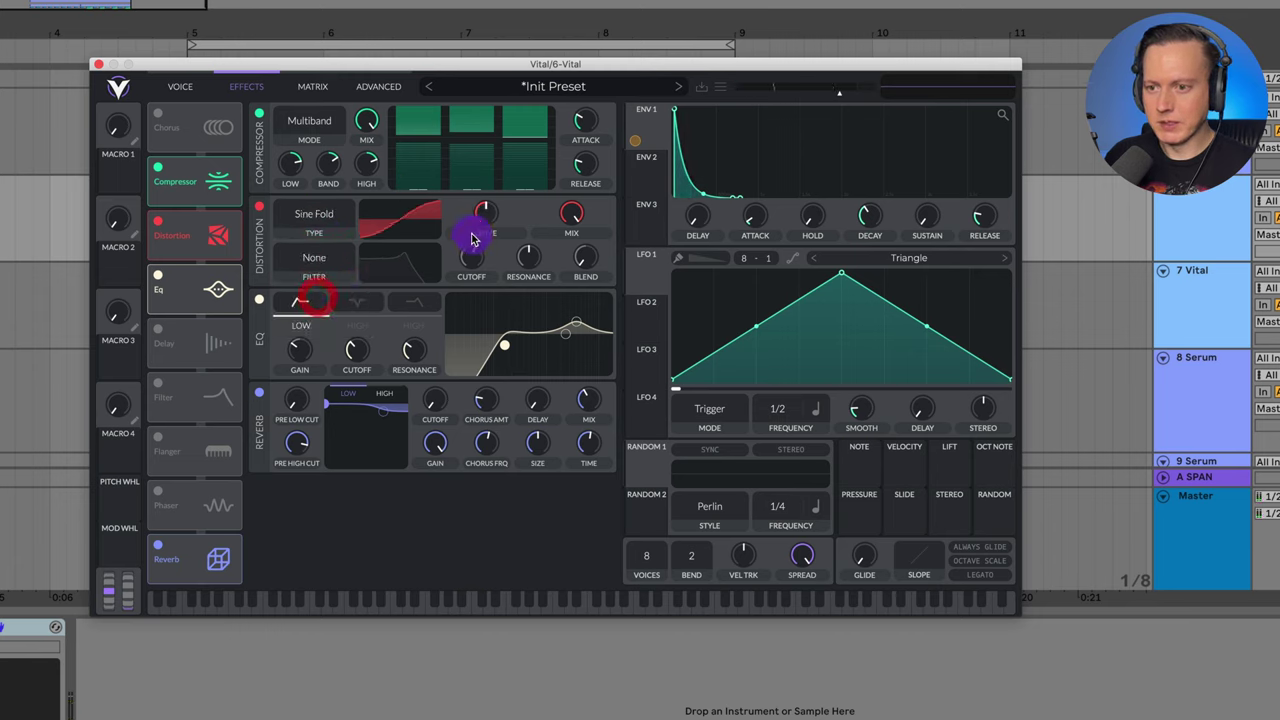
Step: Reduce the Distortion's drive and mix, and lower the Reverb's mix slightly
{"action": "left_click_drag", "start_coordinate": [485, 219], "coordinate": [490, 232]}
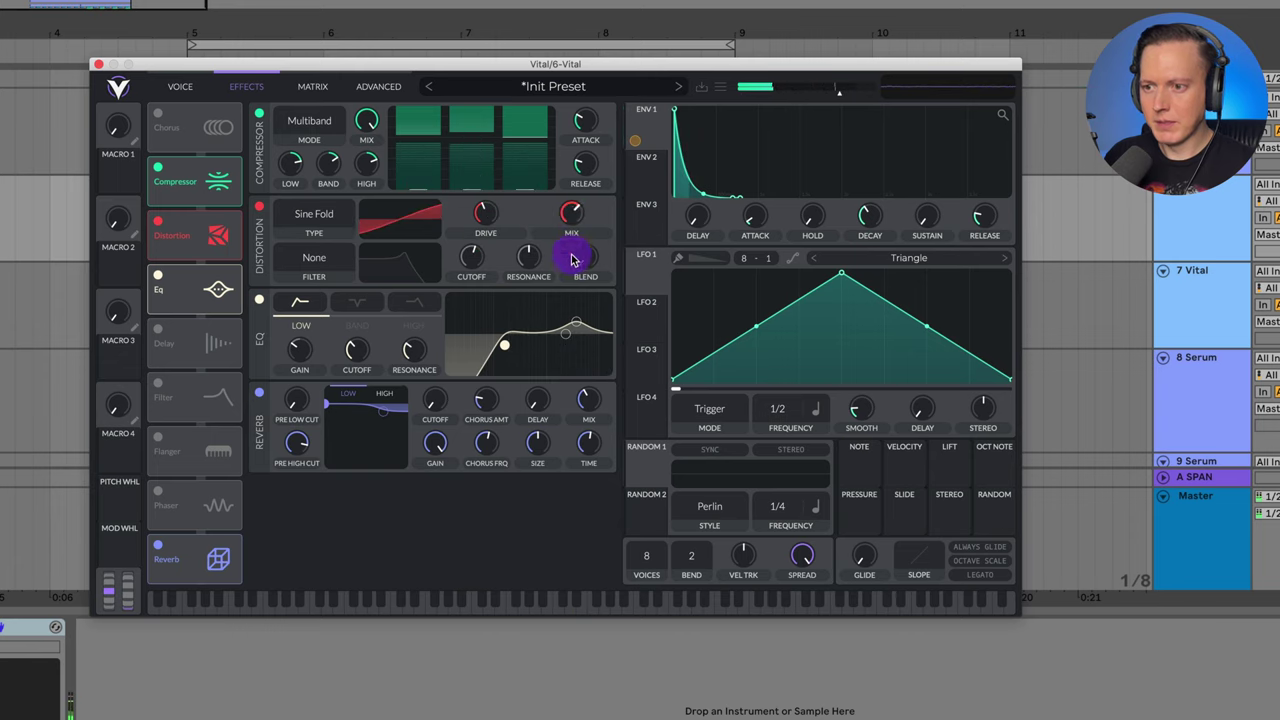
{"action": "left_click_drag", "start_coordinate": [580, 295], "coordinate": [580, 296]}
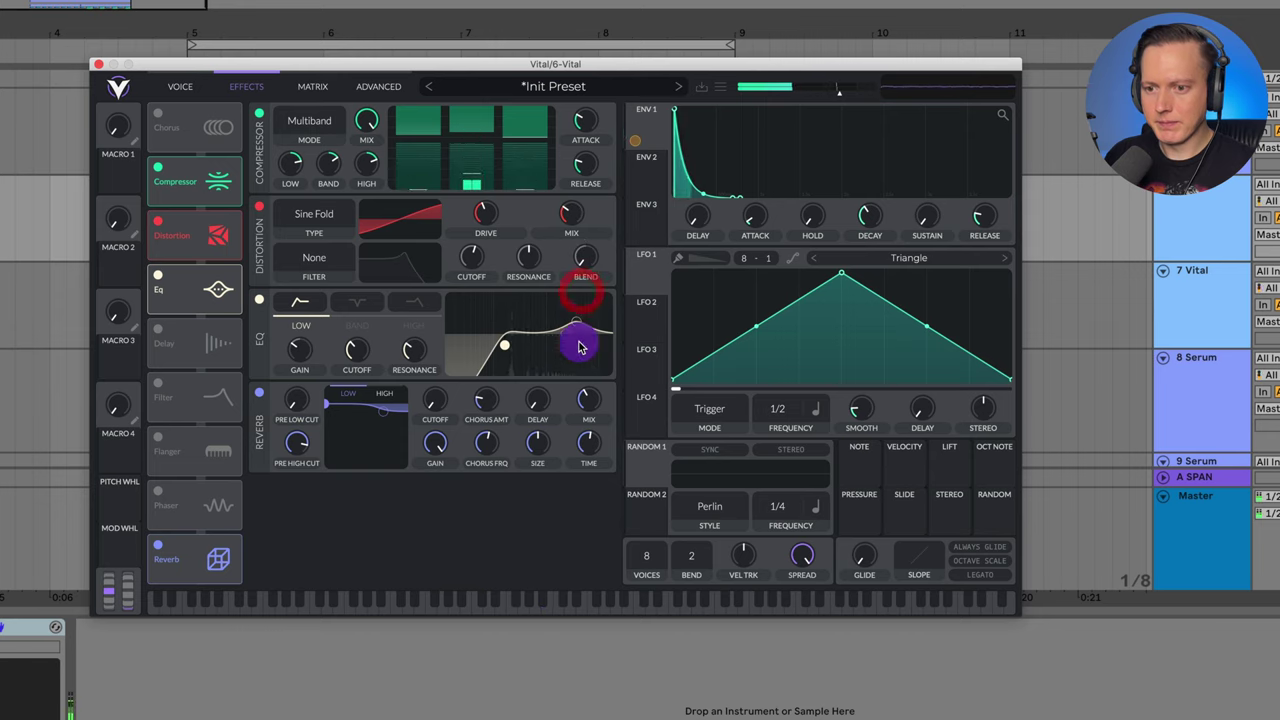
{"action": "left_click_drag", "start_coordinate": [585, 398], "coordinate": [585, 404]}
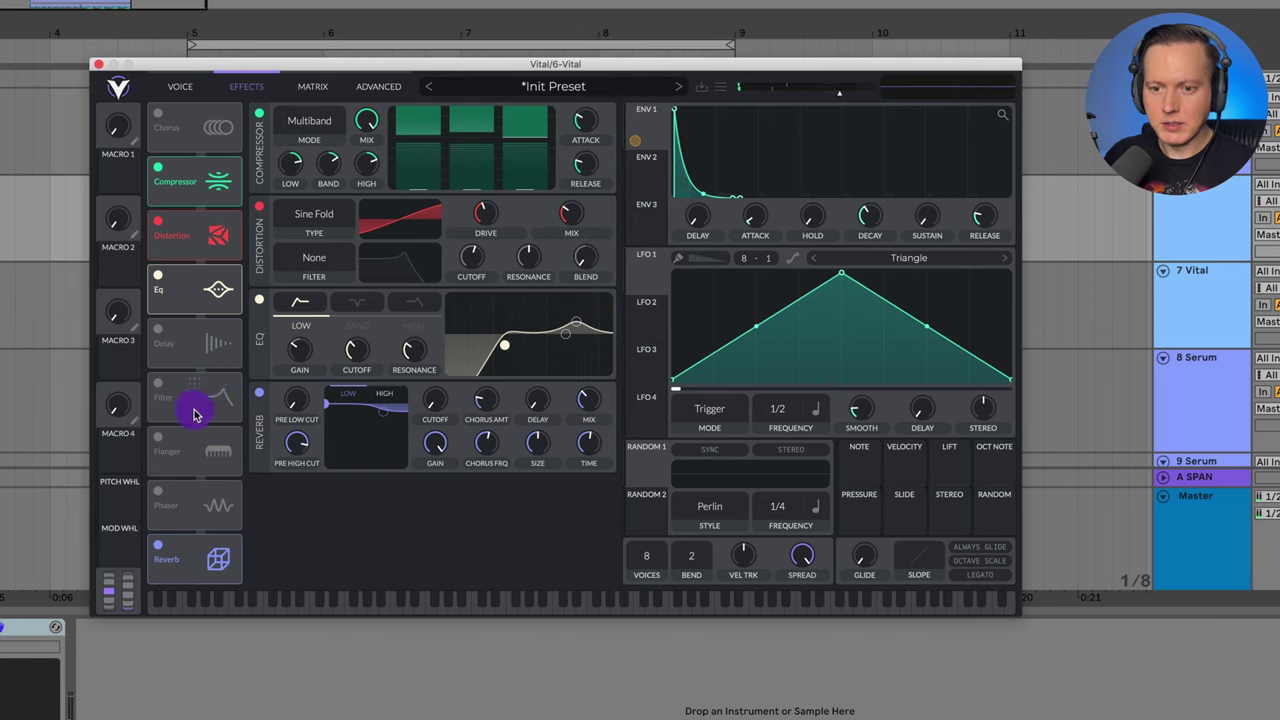
Step: Move Chorus after the EQ, enable it, adjust its second delay and set its mix to about 16%
{"action": "left_click_drag", "start_coordinate": [176, 142], "coordinate": [203, 290]}
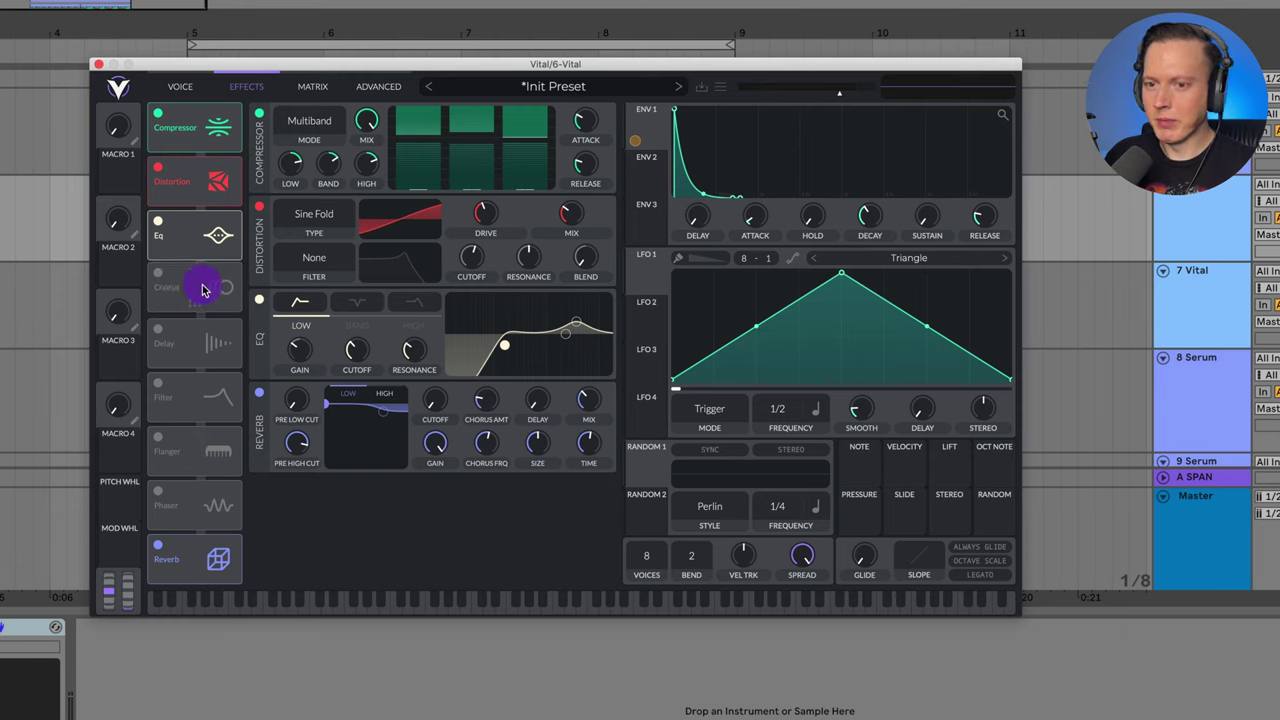
{"action": "left_click", "coordinate": [155, 278]}
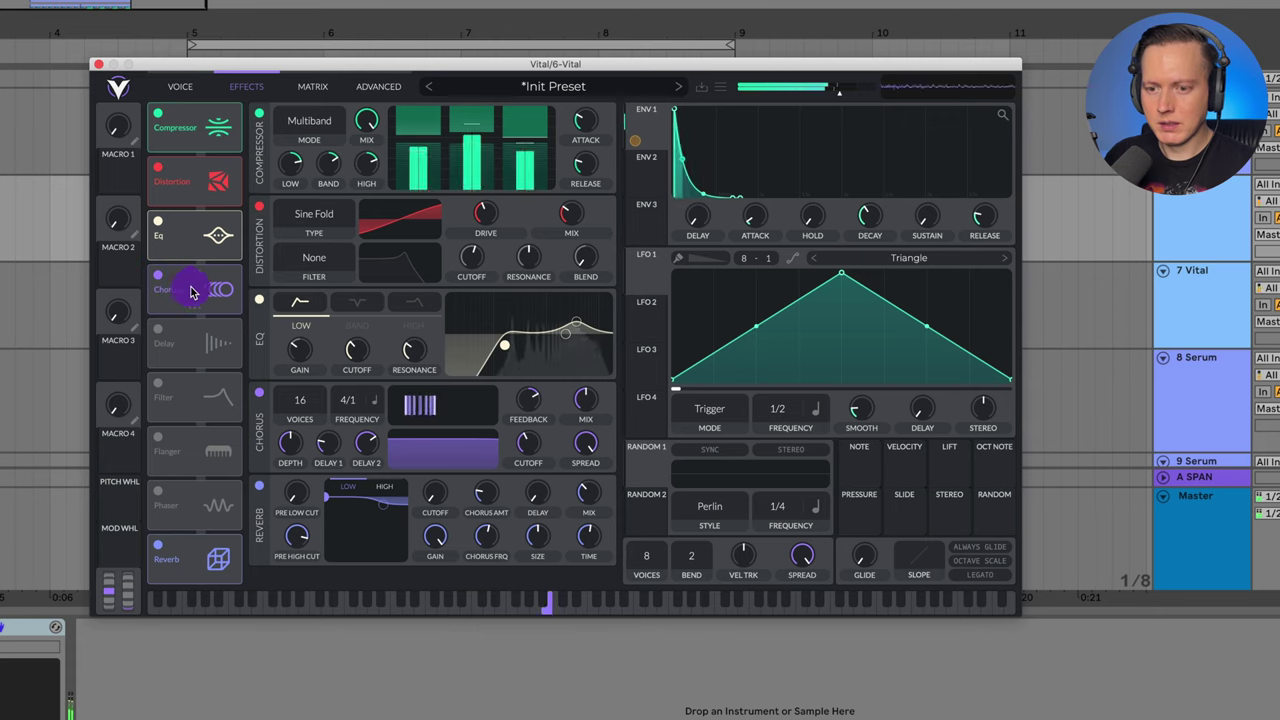
{"action": "left_click", "coordinate": [590, 405]}
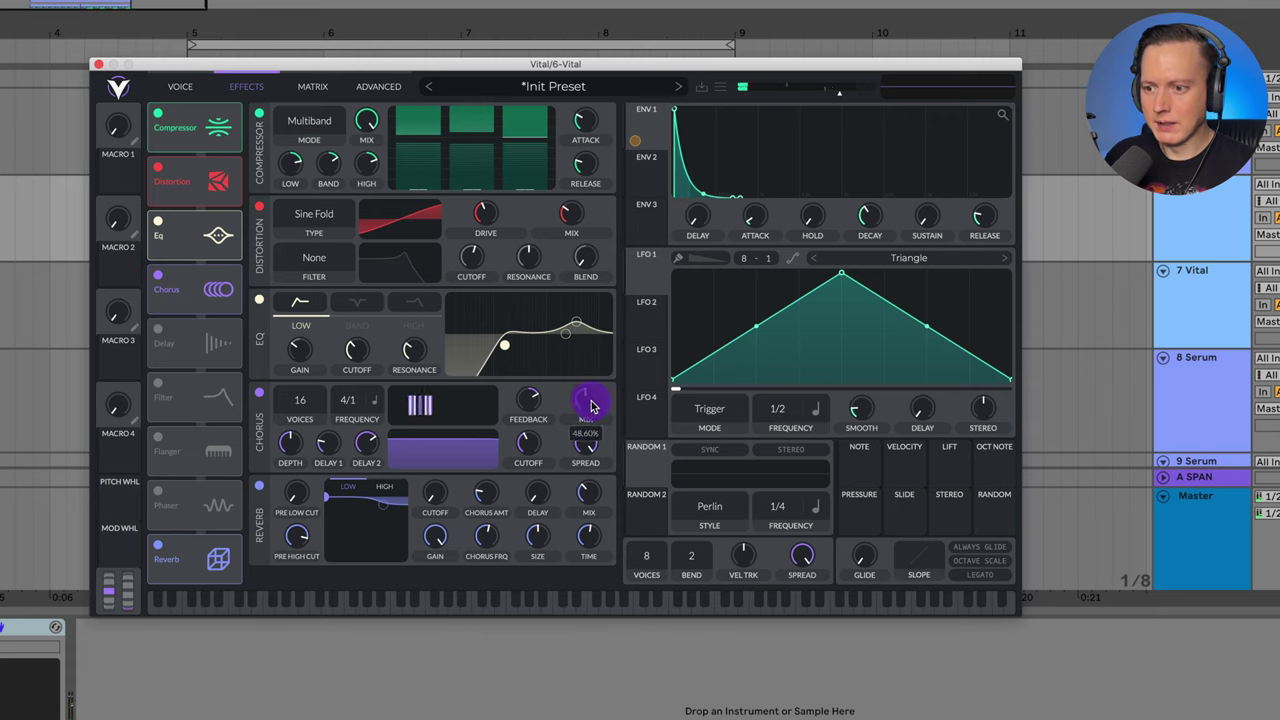
{"action": "mouse_move", "coordinate": [366, 446]}
{"action": "left_mouse_down"}
{"action": "mouse_move", "coordinate": [371, 491]}
{"action": "mouse_move", "coordinate": [371, 449]}
{"action": "left_mouse_up"}
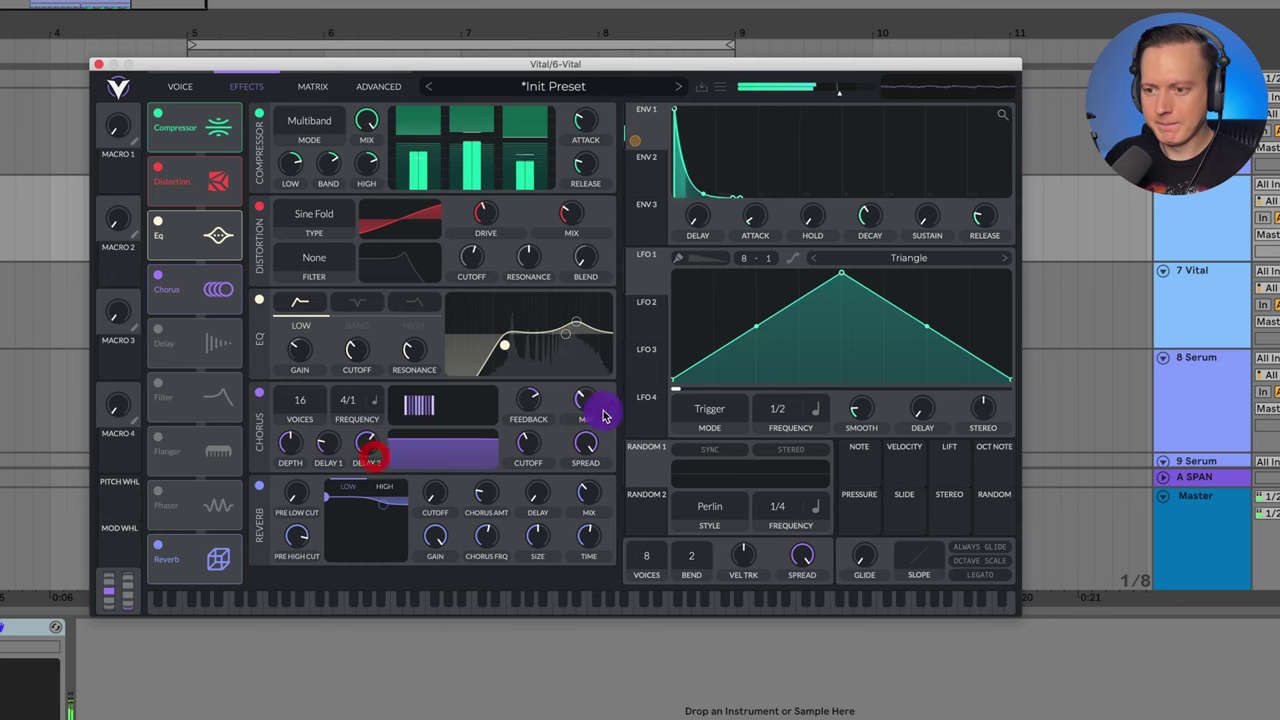
{"action": "left_click_drag", "start_coordinate": [590, 404], "coordinate": [591, 420]}
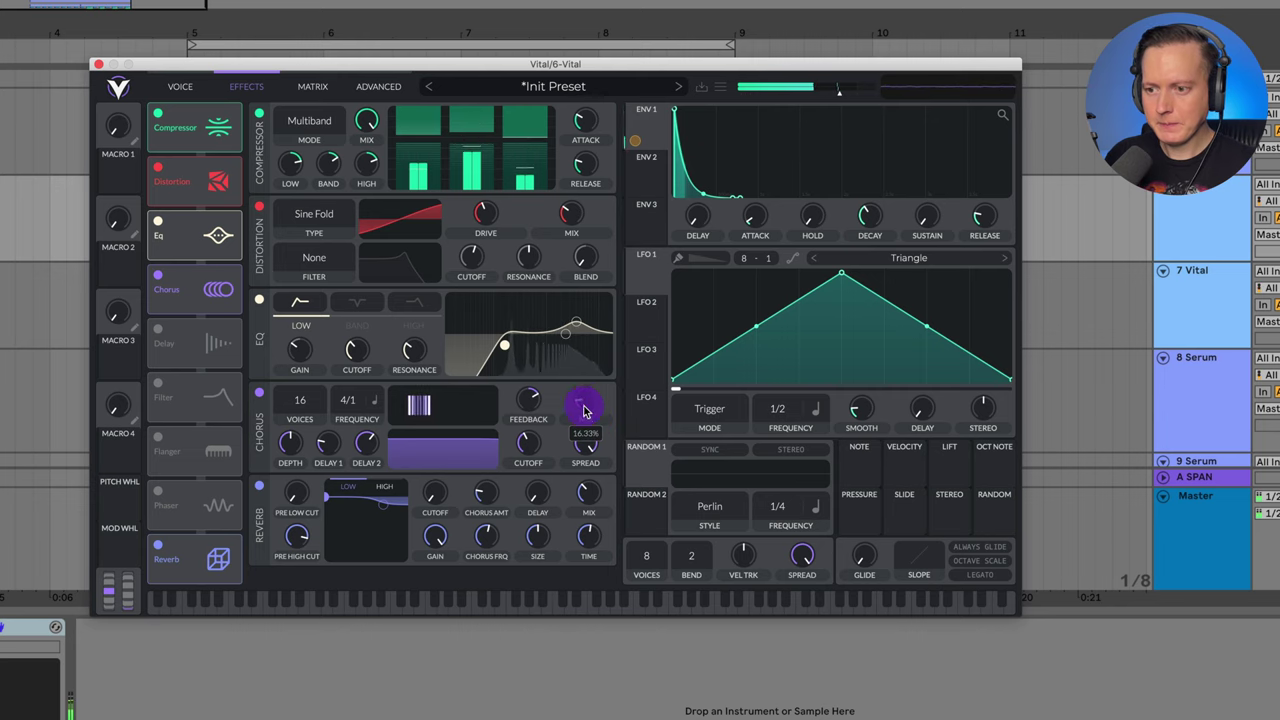
{"action": "left_click_drag", "start_coordinate": [585, 410], "coordinate": [586, 406]}
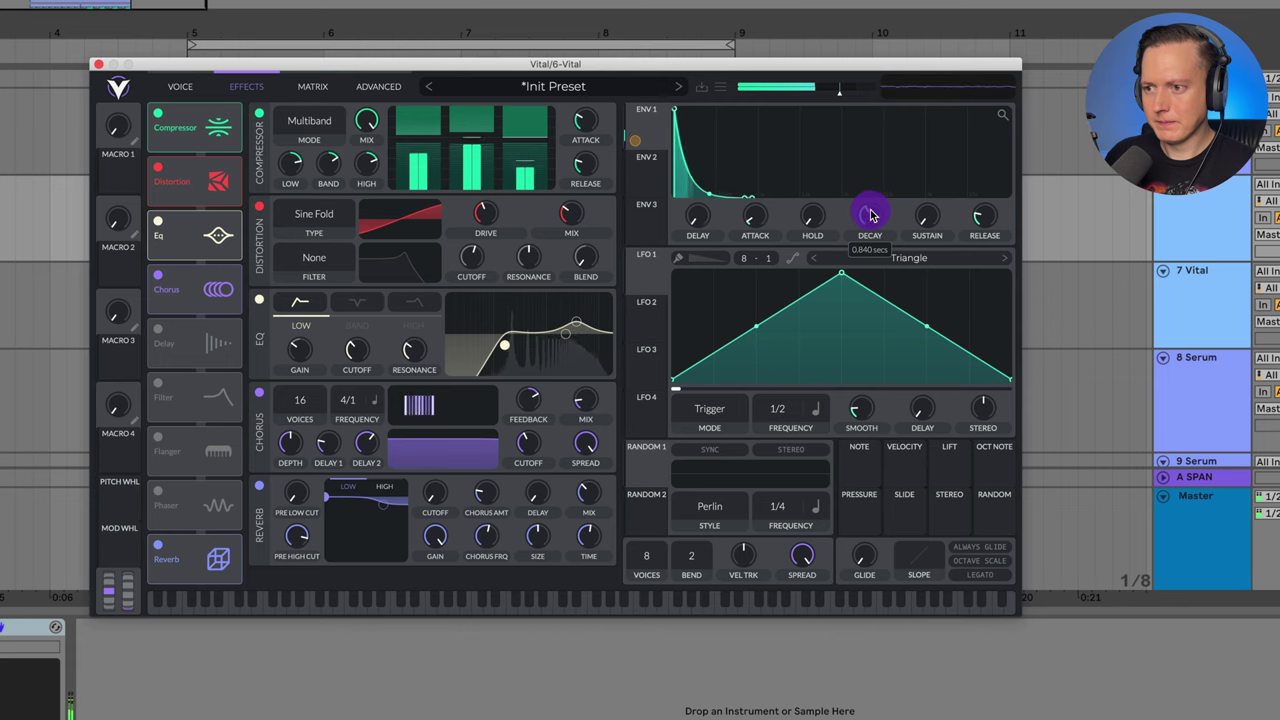
Step: Lengthen Envelope 1's decay slightly and lower the boost of the EQ's band node a little
{"action": "left_click_drag", "start_coordinate": [870, 215], "coordinate": [870, 215]}
{"action": "left_click", "coordinate": [712, 200]}
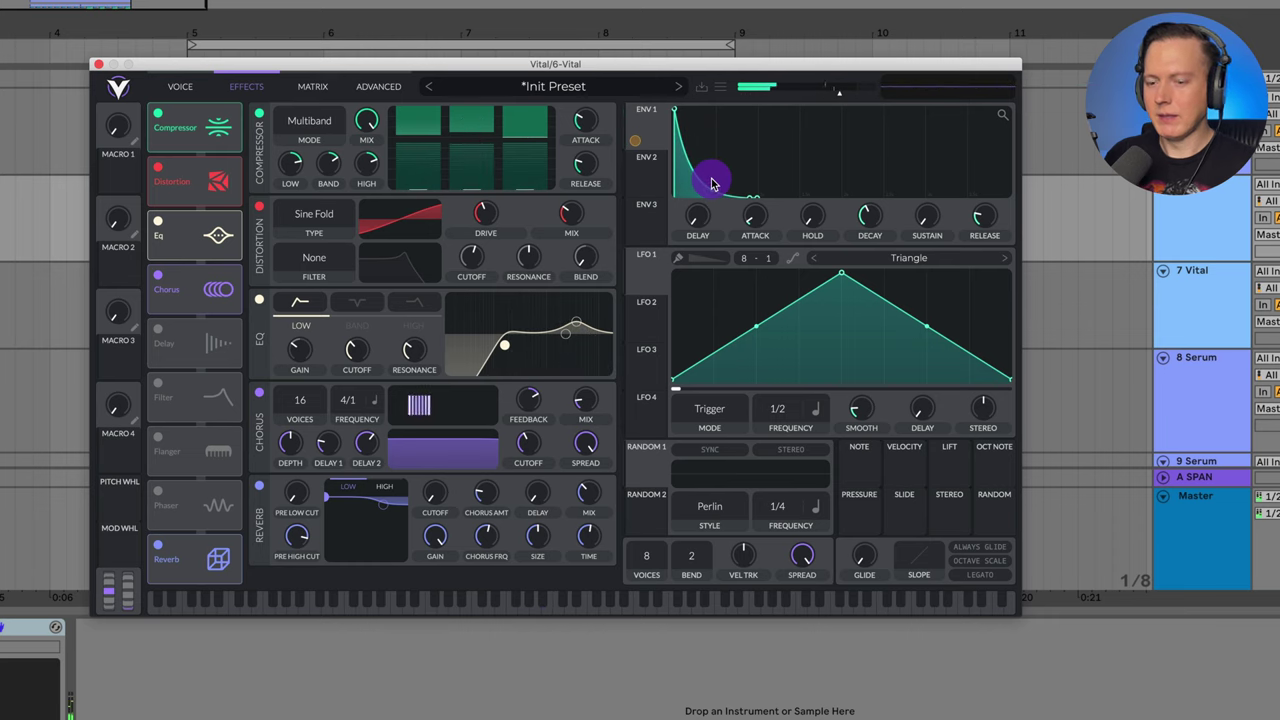
{"action": "left_click", "coordinate": [613, 68]}
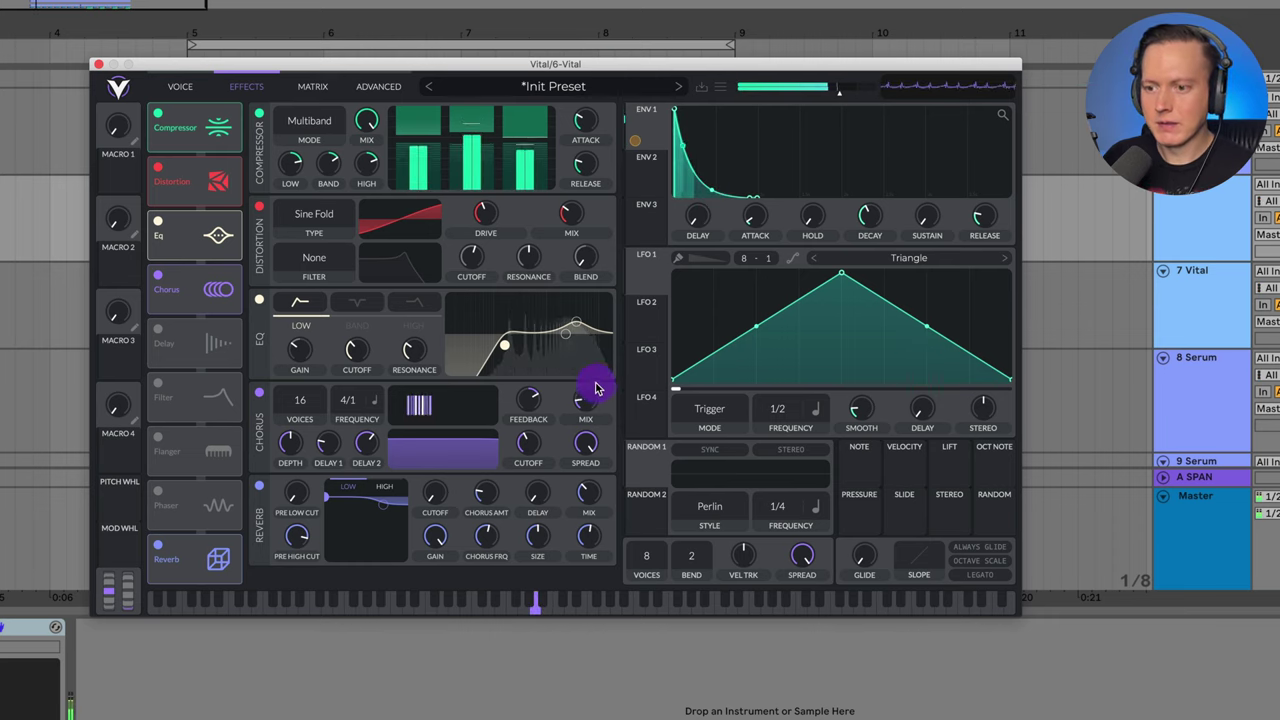
{"action": "left_click", "coordinate": [577, 325]}
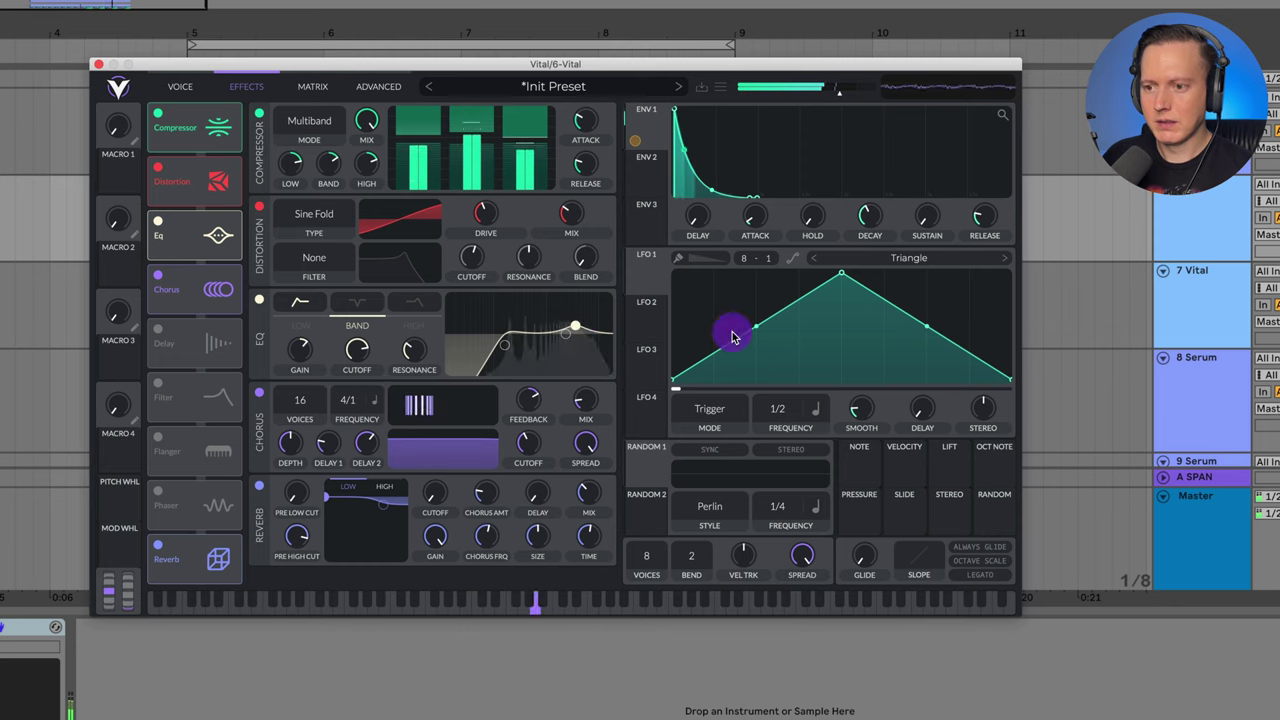
Step: Audition the sound with the Reverb bypassed, re-enable it and raise the Chorus mix to about 44%
{"action": "left_click", "coordinate": [259, 490]}
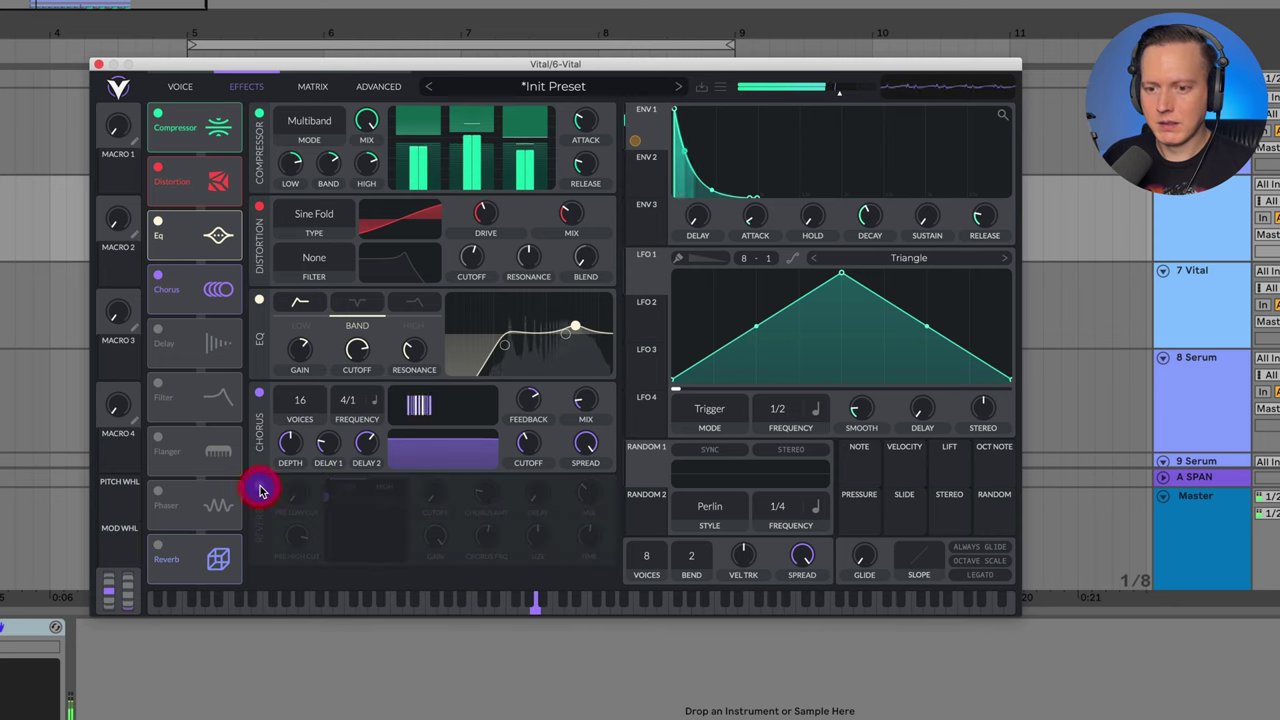
{"action": "left_click", "coordinate": [260, 487]}
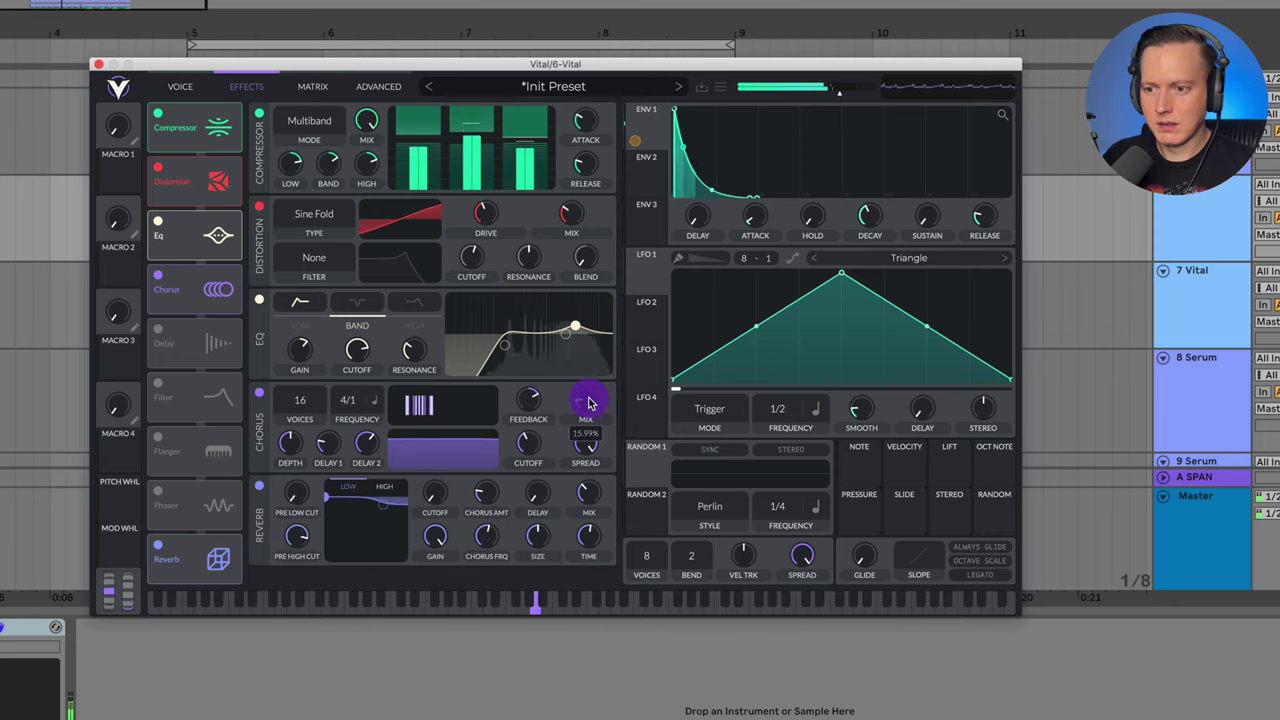
{"action": "left_click", "coordinate": [588, 403]}
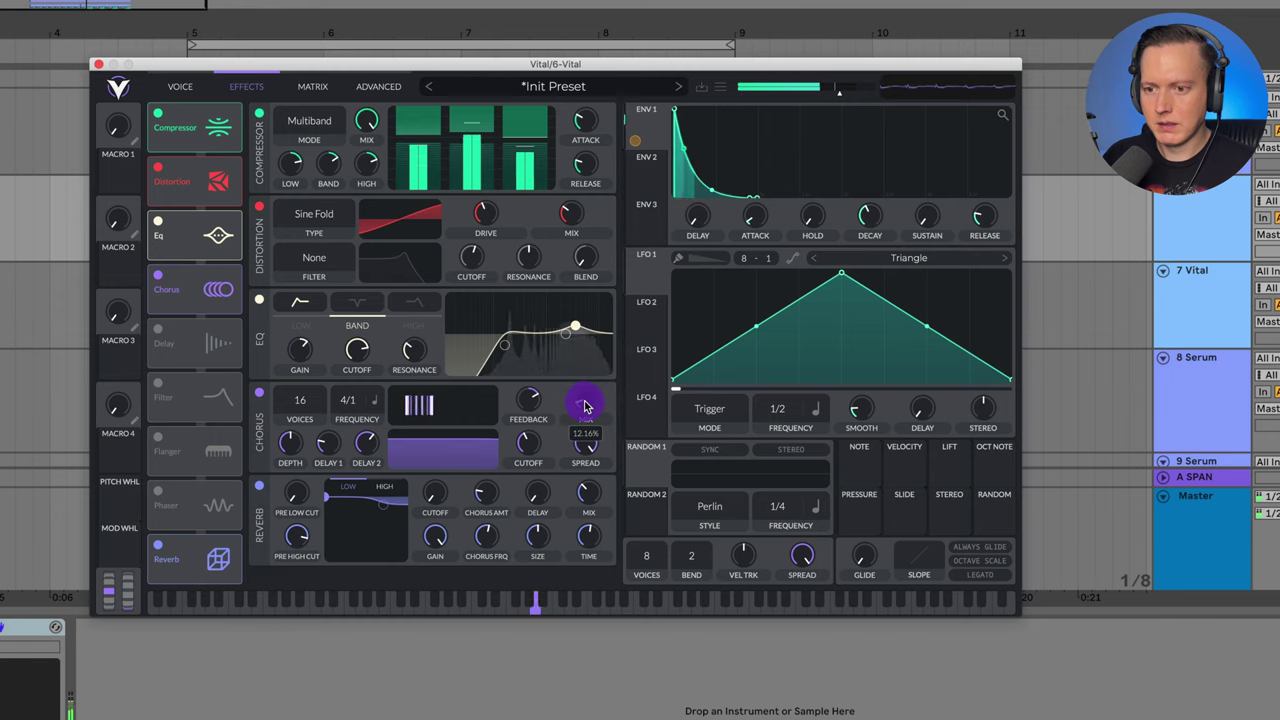
{"action": "left_click_drag", "start_coordinate": [587, 408], "coordinate": [609, 469]}
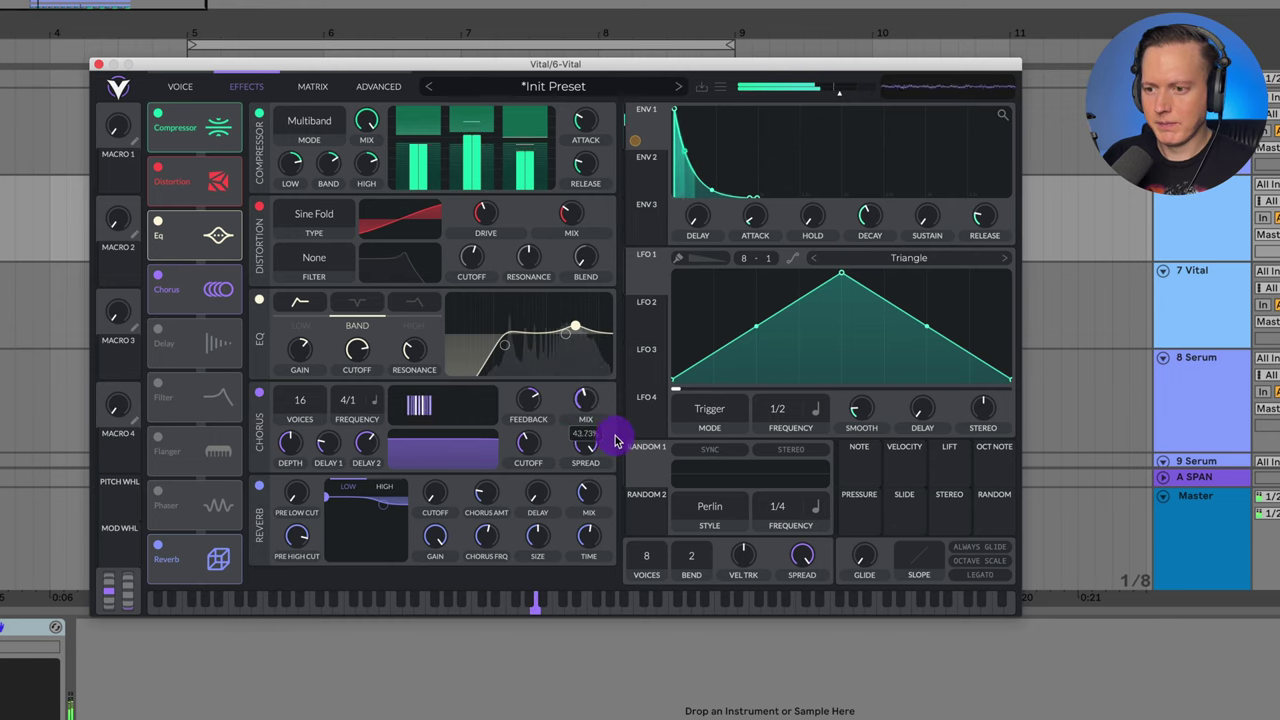
{"action": "left_click", "coordinate": [606, 450]}
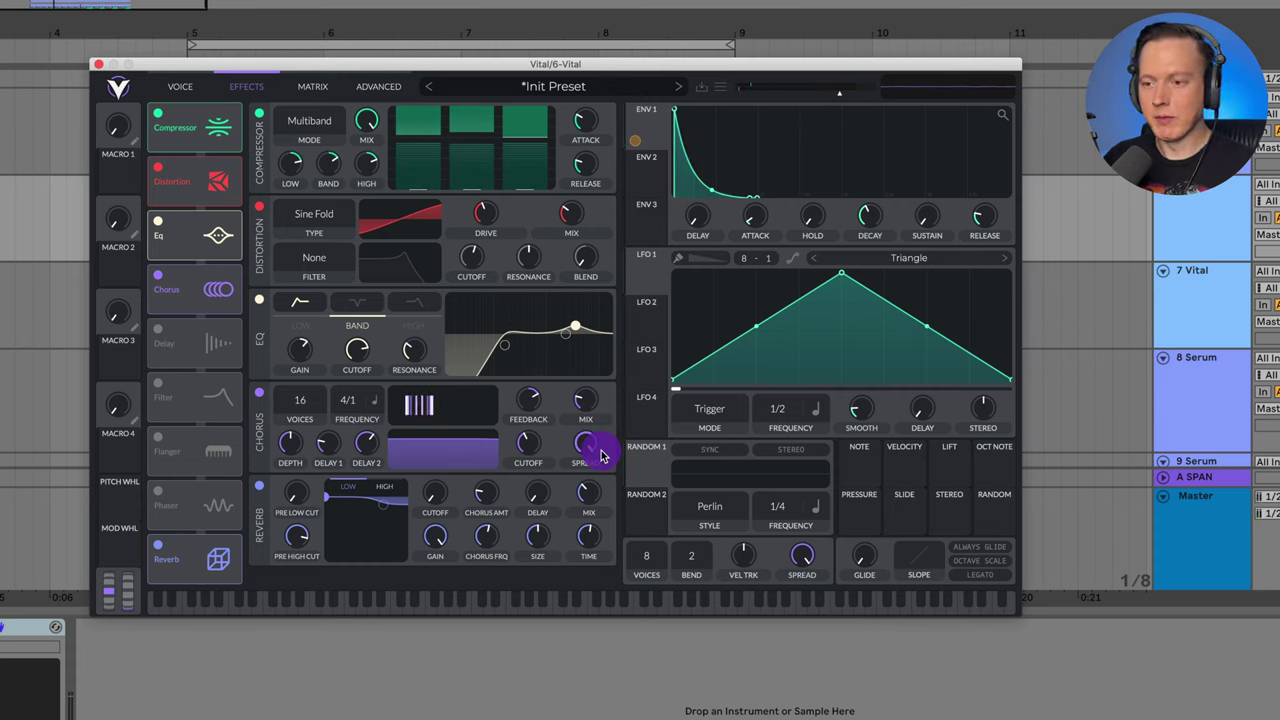
{"action": "left_click", "coordinate": [172, 90]}
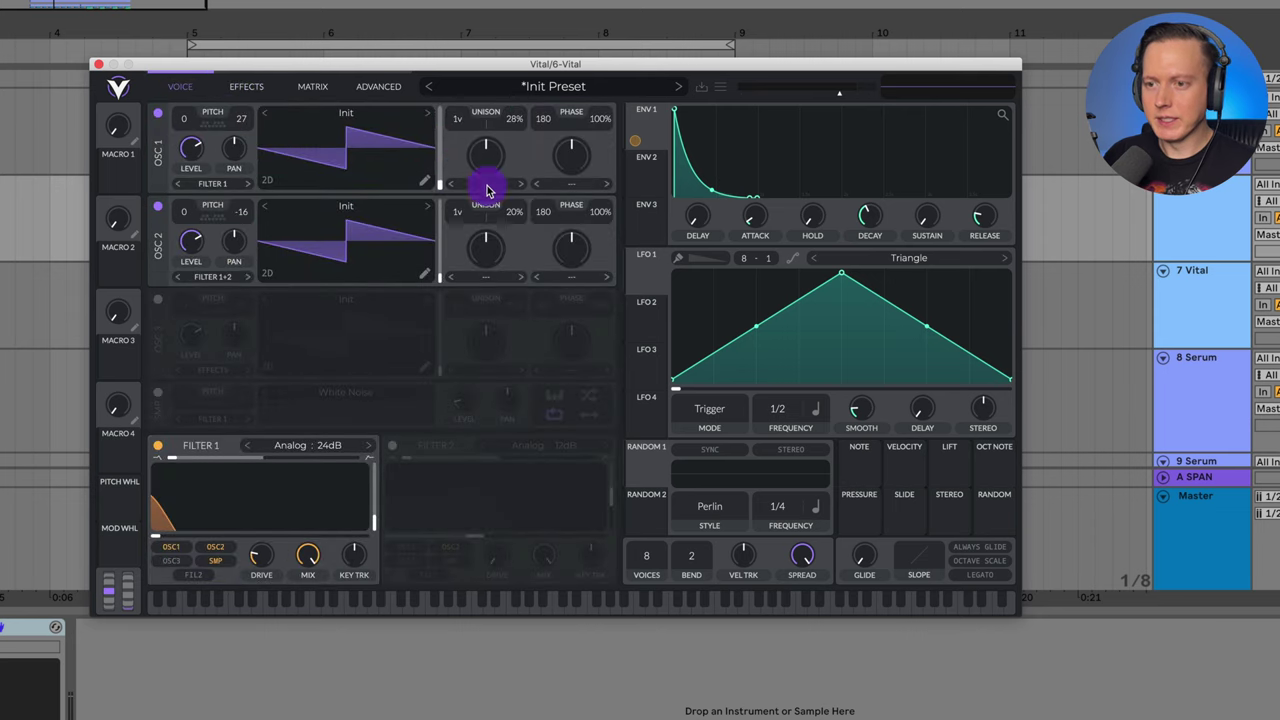
{"action": "left_click_drag", "start_coordinate": [258, 220], "coordinate": [228, 108]}
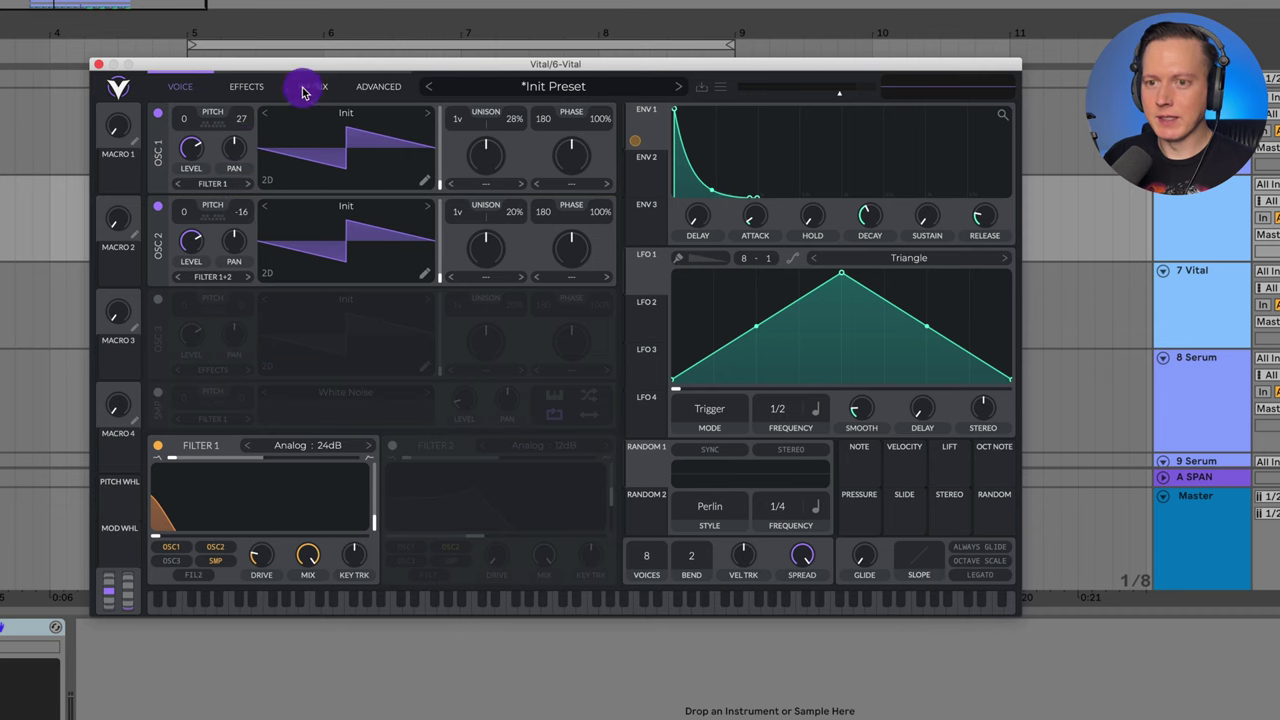
{"action": "left_click", "coordinate": [246, 86]}
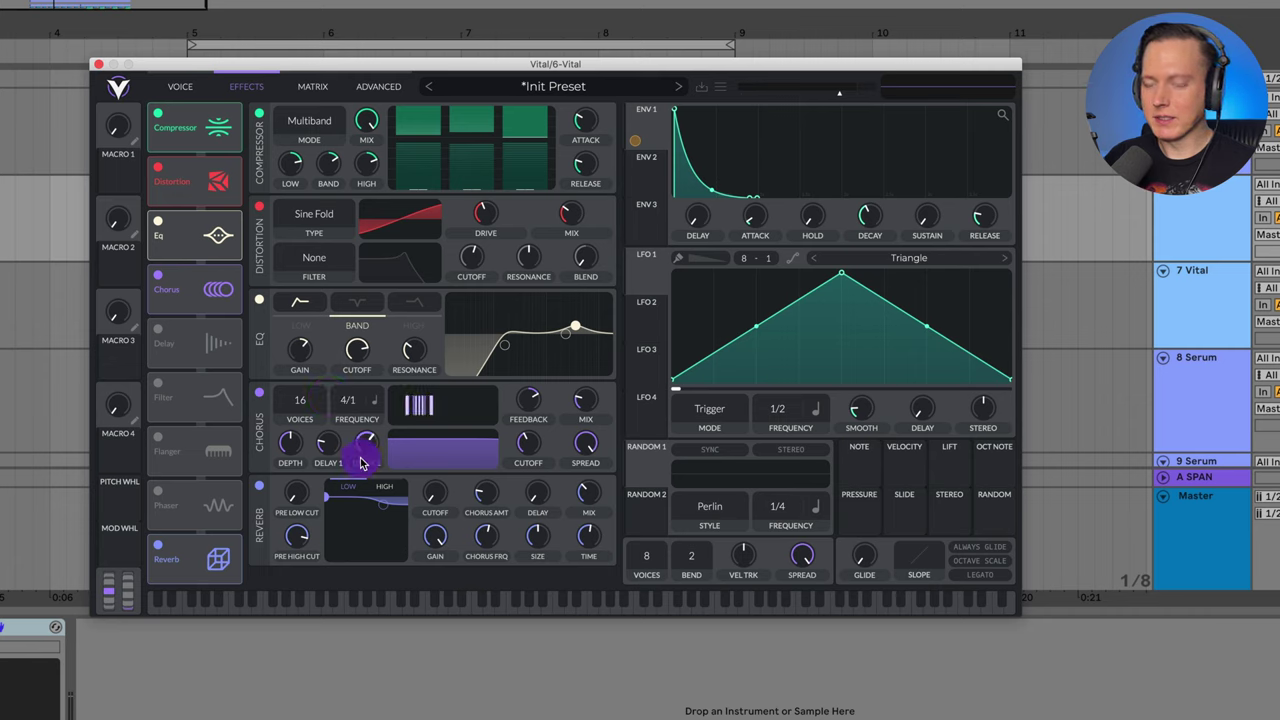
{"action": "left_click", "coordinate": [215, 393]}
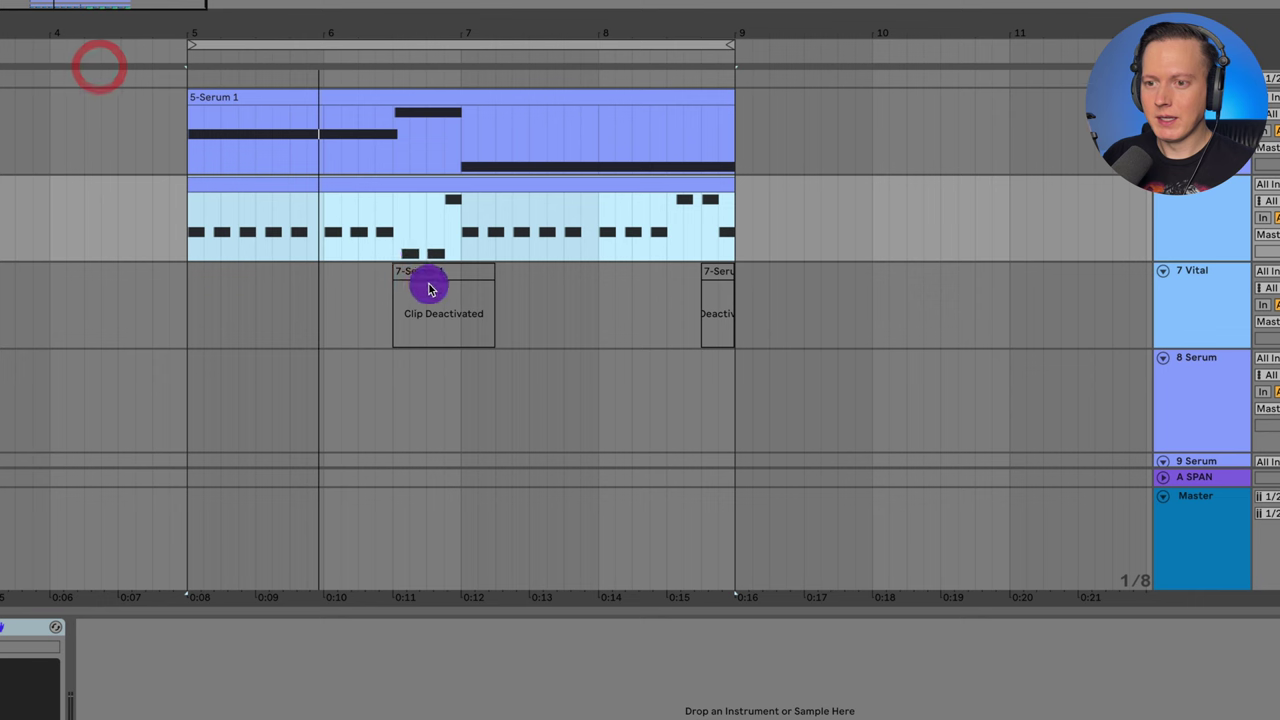
Step: Move the two deactivated clips from the 7 Vital track onto the 6-Vital track at the same positions, activating them
{"action": "left_click_drag", "start_coordinate": [429, 286], "coordinate": [429, 229]}
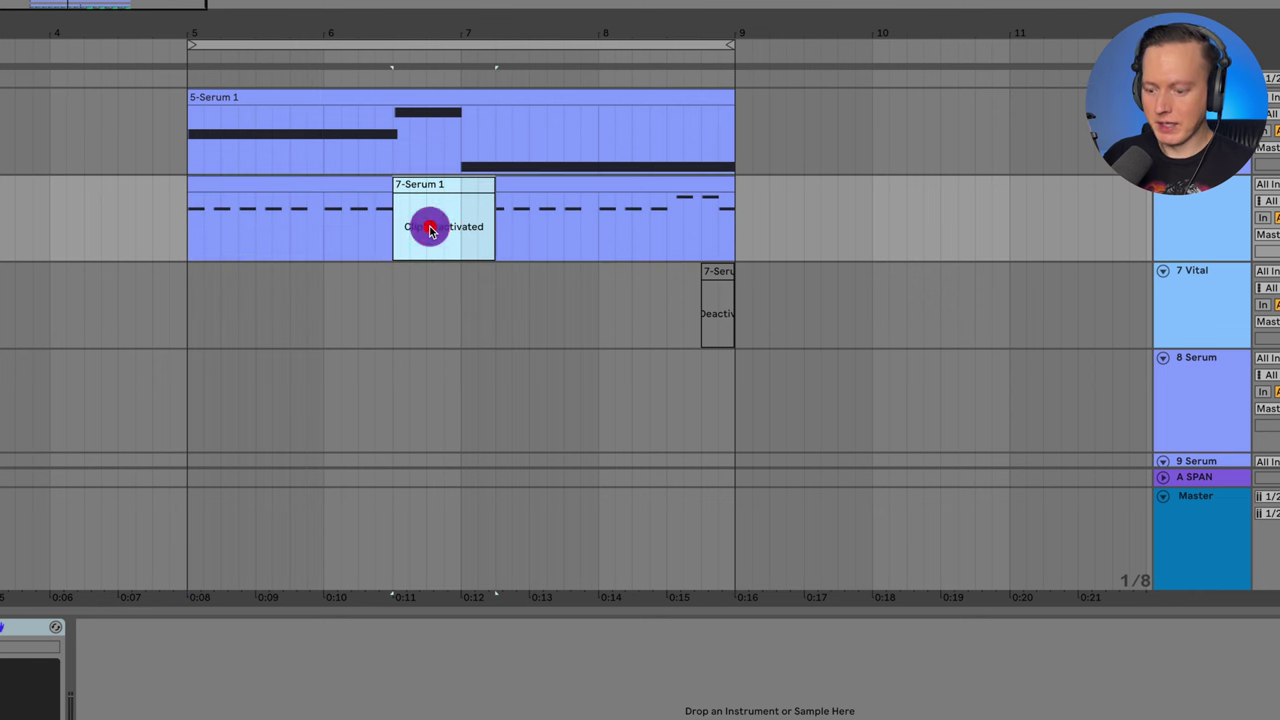
{"action": "key", "text": "0"}
{"action": "left_click_drag", "start_coordinate": [728, 292], "coordinate": [719, 201]}
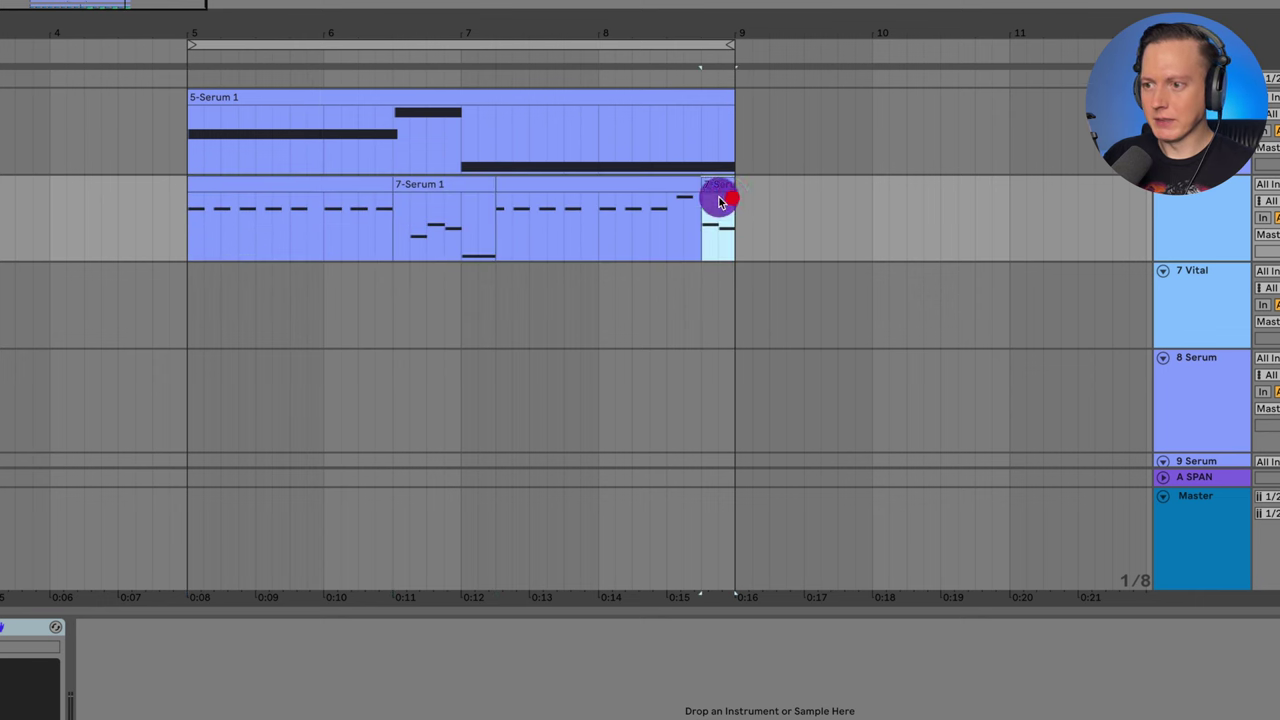
Step: Deactivate the original clip segments before and between the two moved clips on the 6-Vital track
{"action": "left_click", "coordinate": [631, 180]}
{"action": "key", "text": "0"}
{"action": "left_click", "coordinate": [300, 180]}
{"action": "key", "text": "0"}
{"action": "left_click", "coordinate": [380, 303]}
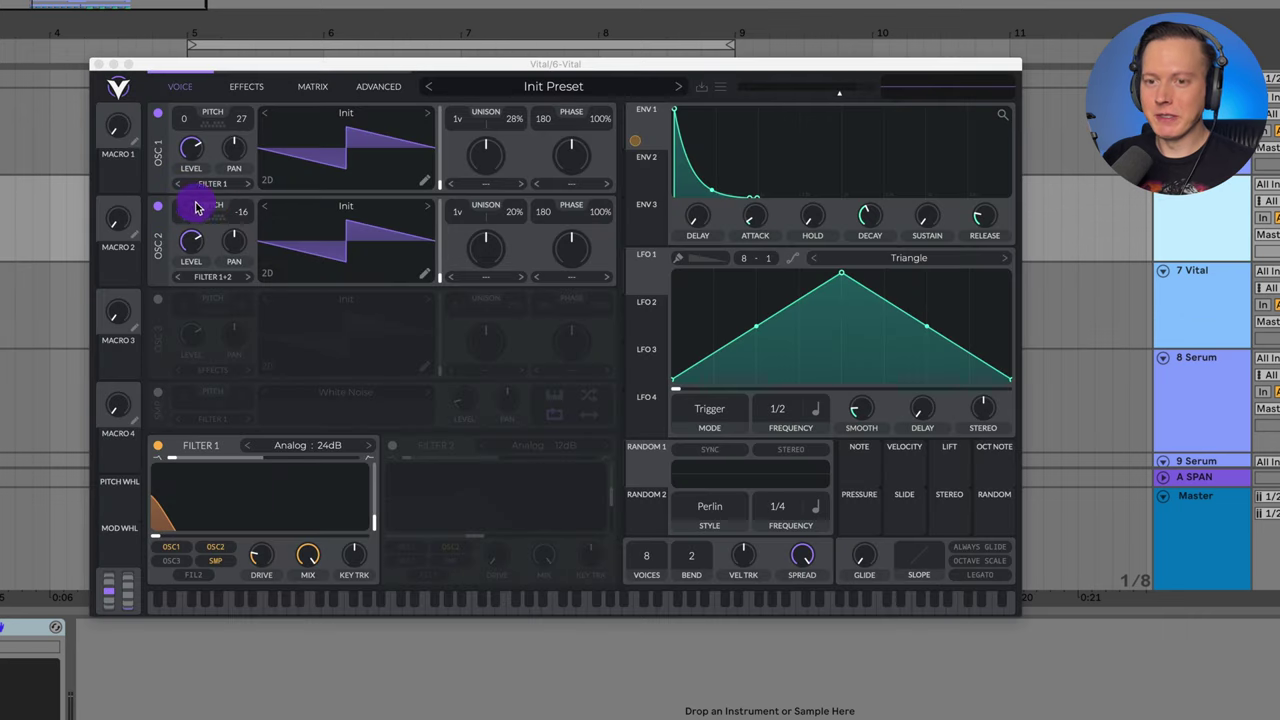
Step: Turn off oscillator 2, set oscillator 1's unison to 4 voices and shift the Vital window slightly aside
{"action": "left_click", "coordinate": [157, 206]}
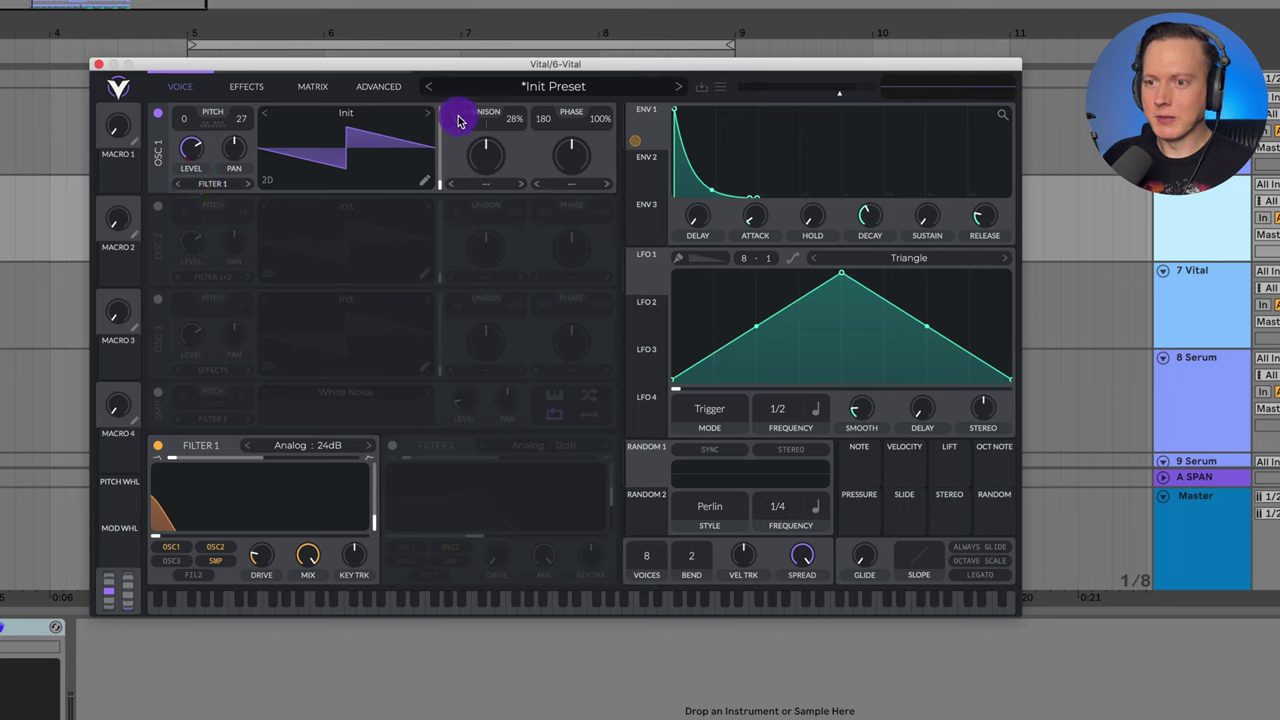
{"action": "left_click_drag", "start_coordinate": [458, 125], "coordinate": [462, 109]}
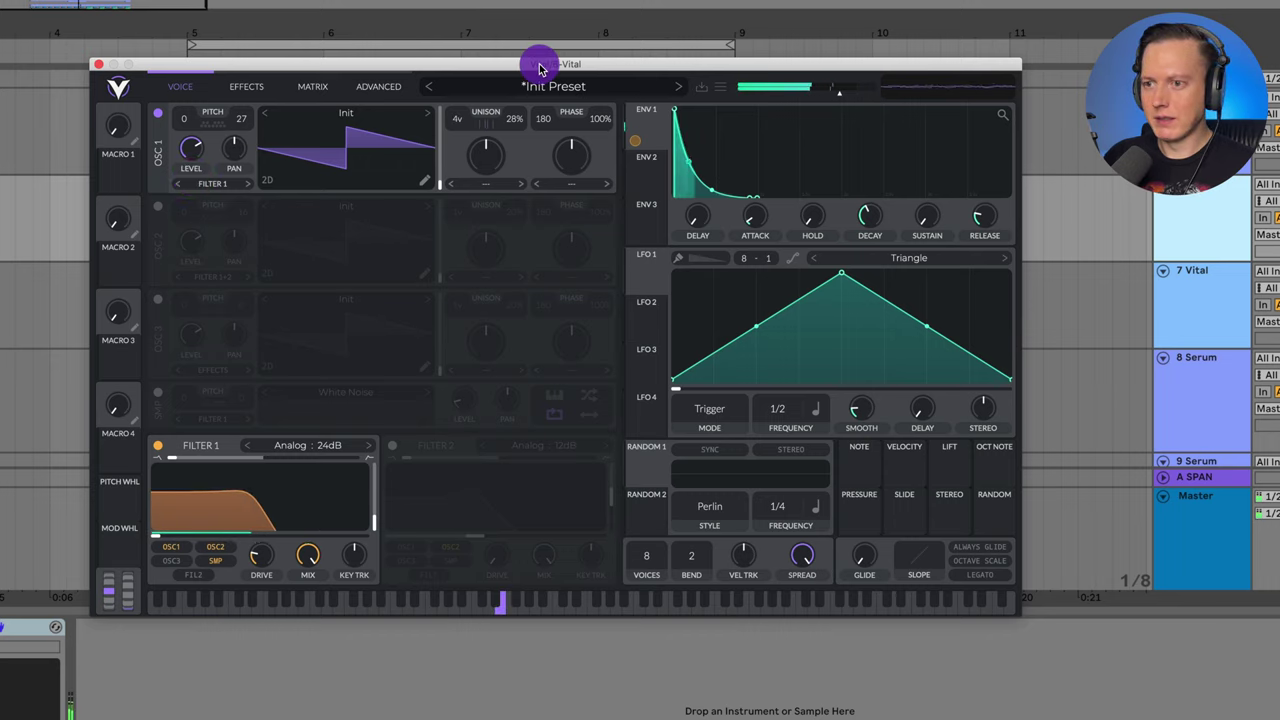
{"action": "left_click_drag", "start_coordinate": [538, 68], "coordinate": [503, 44]}
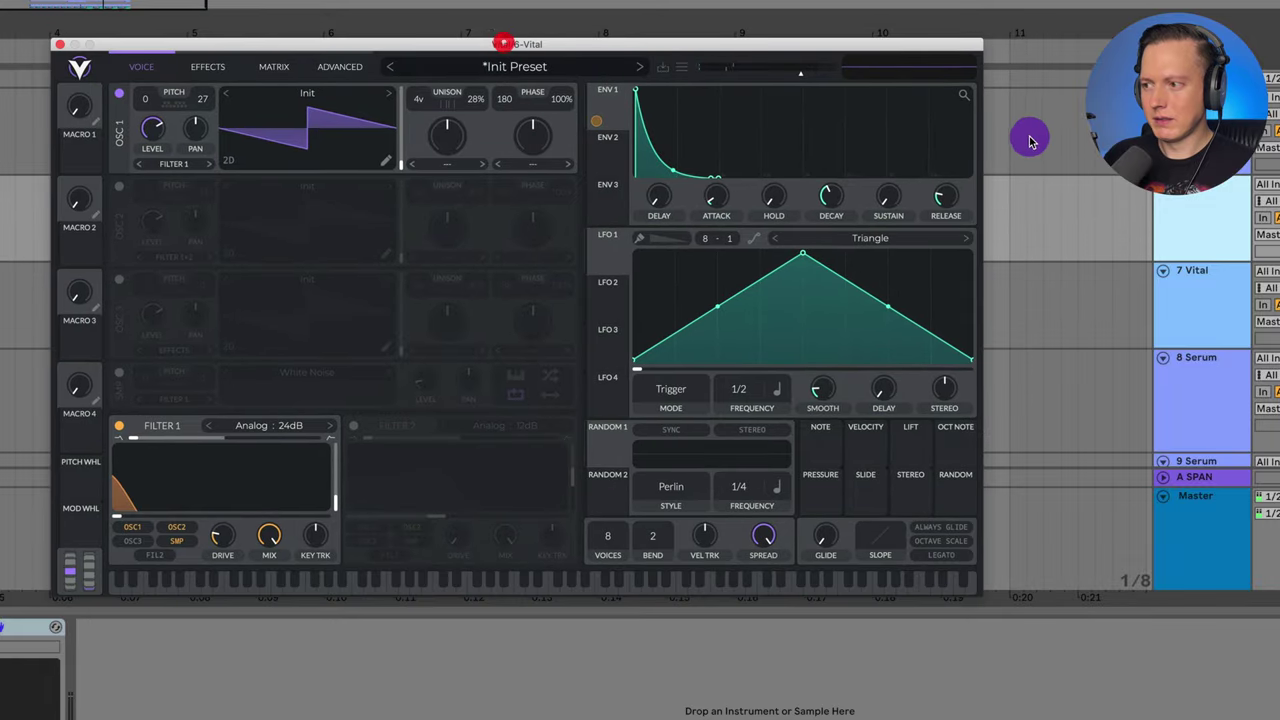